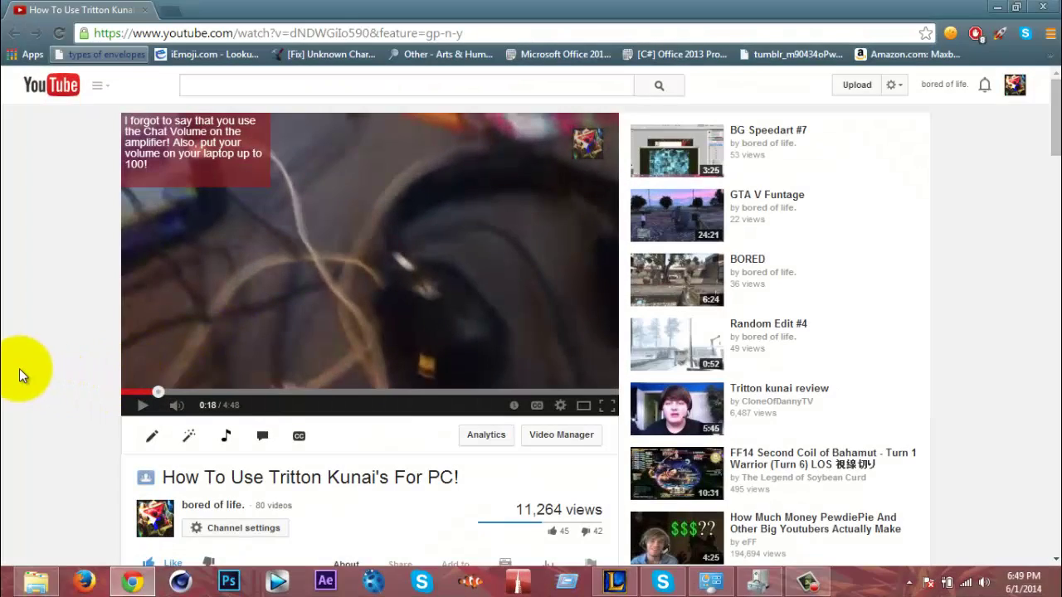
pyautogui.scroll(-3, 11, 339)
pyautogui.scroll(3, 12, 285)
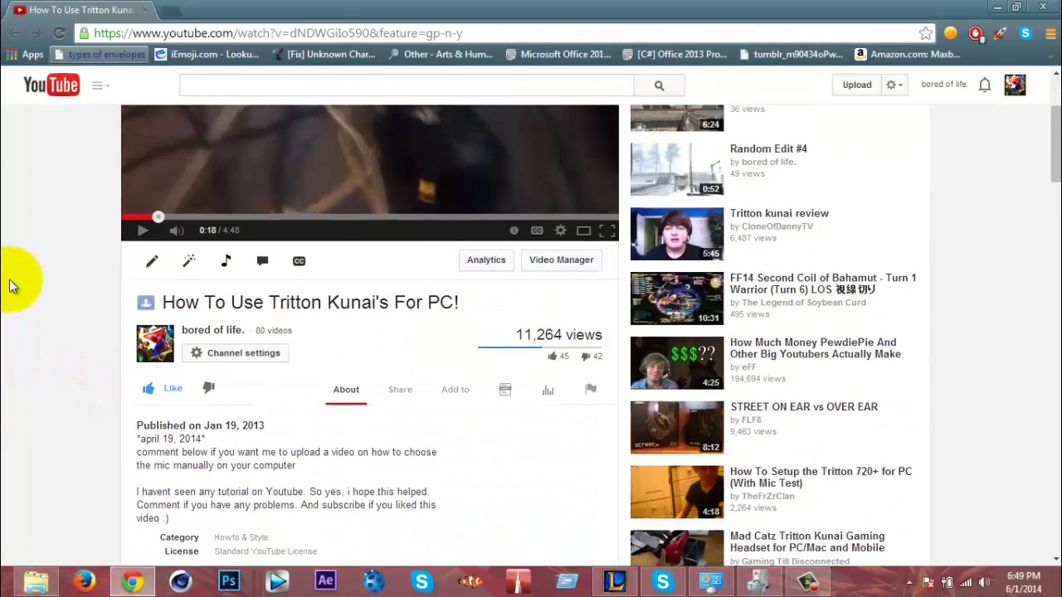
pyautogui.click(986, 90)
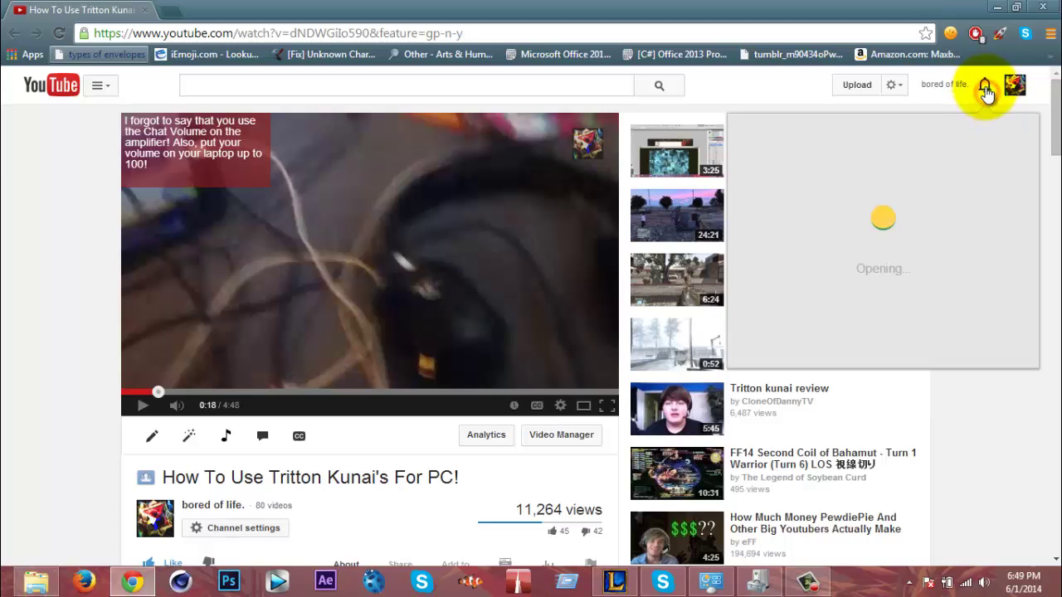
pyautogui.click(4, 372)
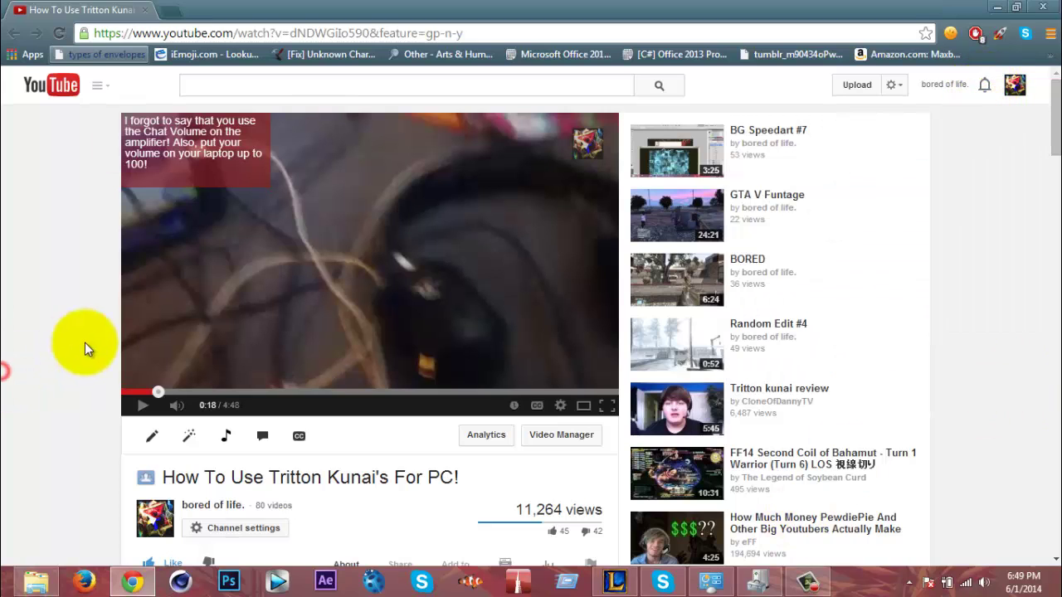
# Look through the description and viewer comments of the Tritton Kunai video.
pyautogui.scroll(-3, 66, 314)
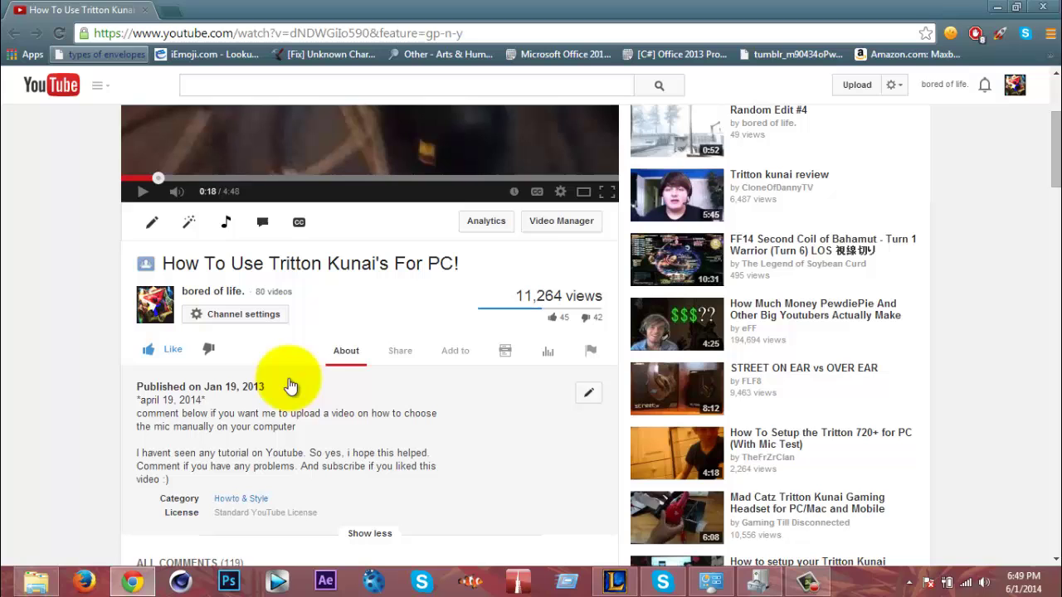
pyautogui.click(493, 355)
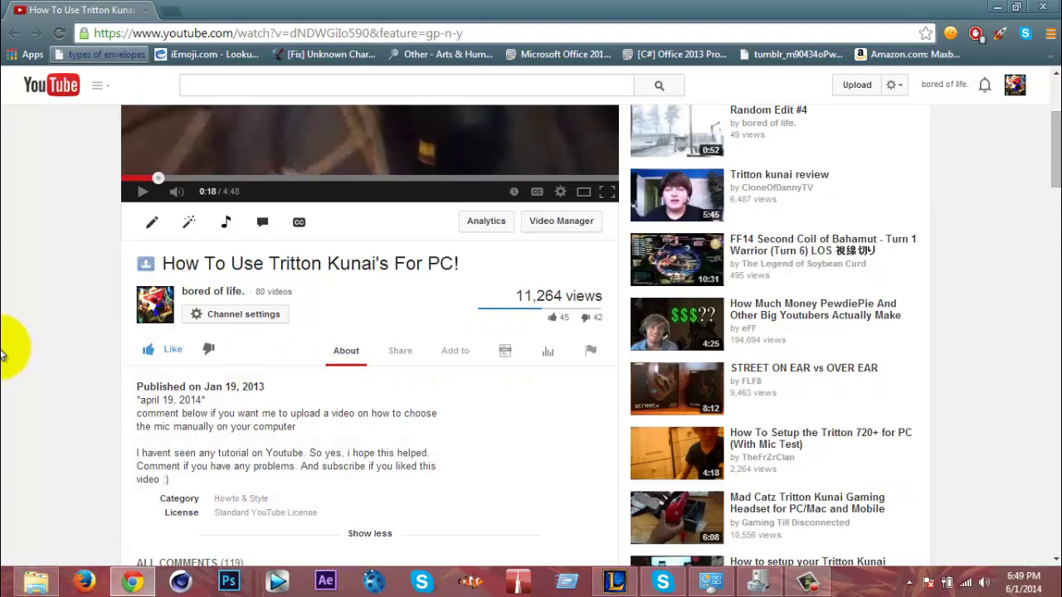
pyautogui.scroll(-5, 4, 353)
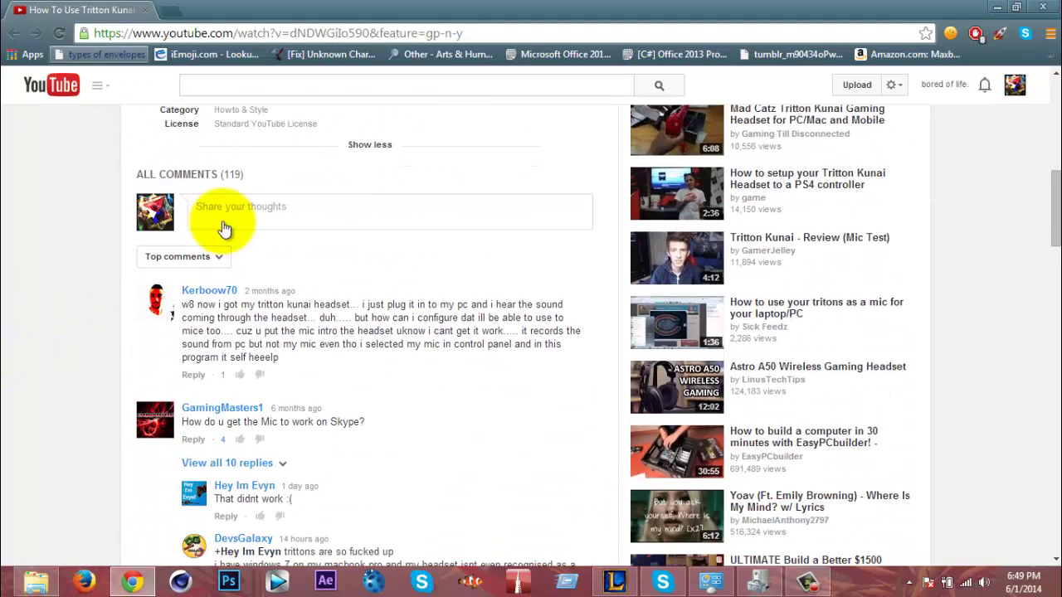
pyautogui.scroll(-3, 33, 408)
pyautogui.scroll(2, 40, 392)
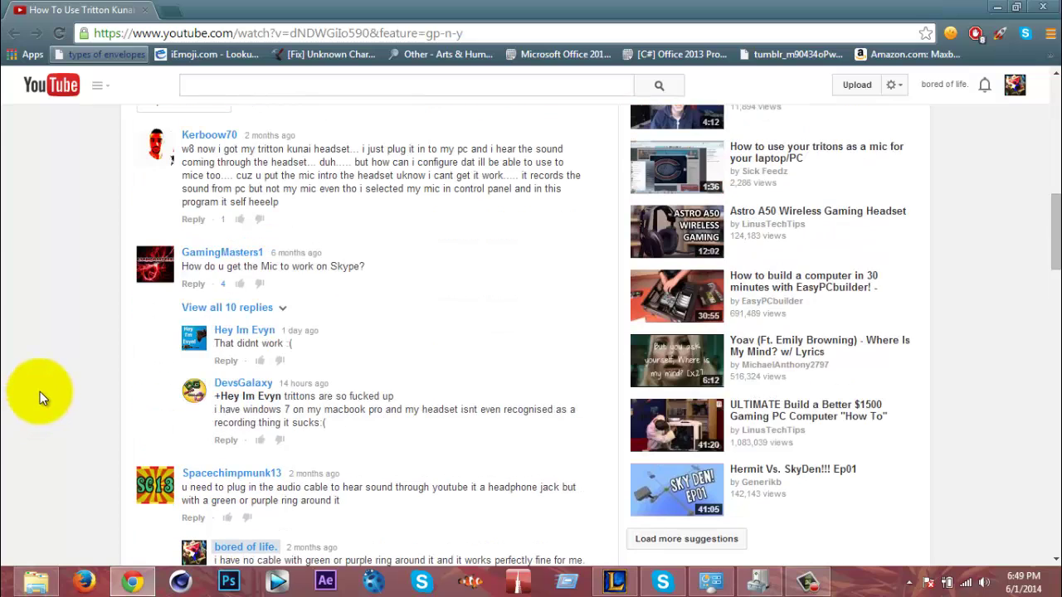
pyautogui.scroll(-4, 52, 367)
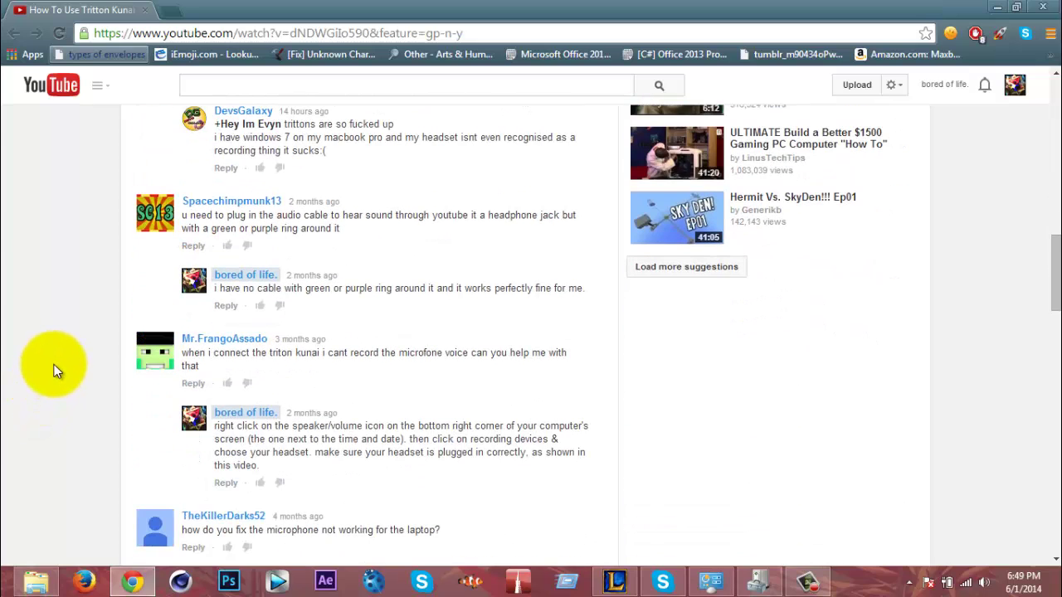
pyautogui.scroll(-2, 53, 371)
pyautogui.scroll(1, 53, 371)
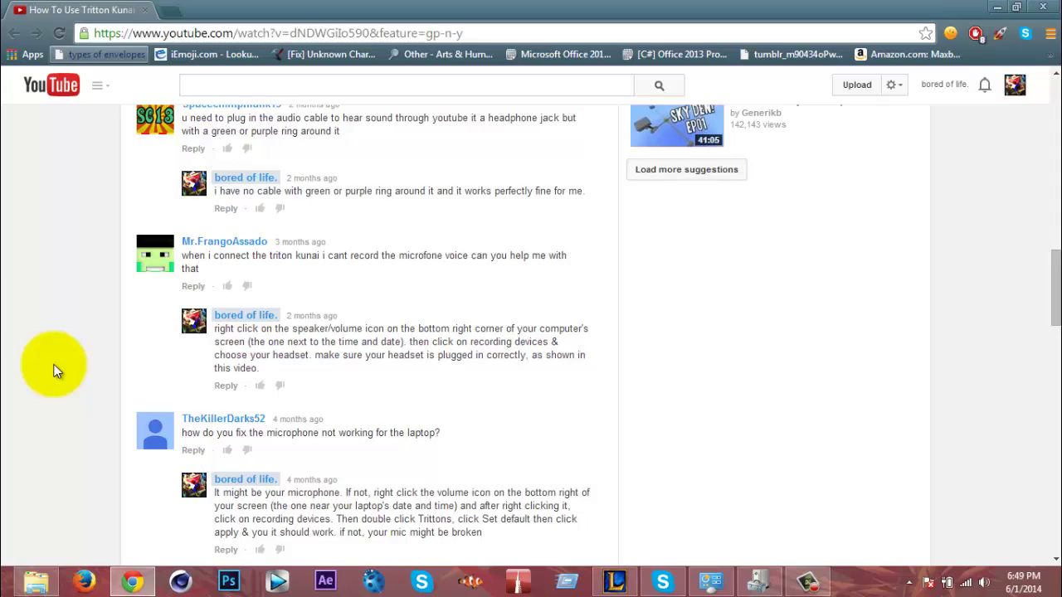
pyautogui.scroll(2, 52, 371)
pyautogui.scroll(10, 55, 370)
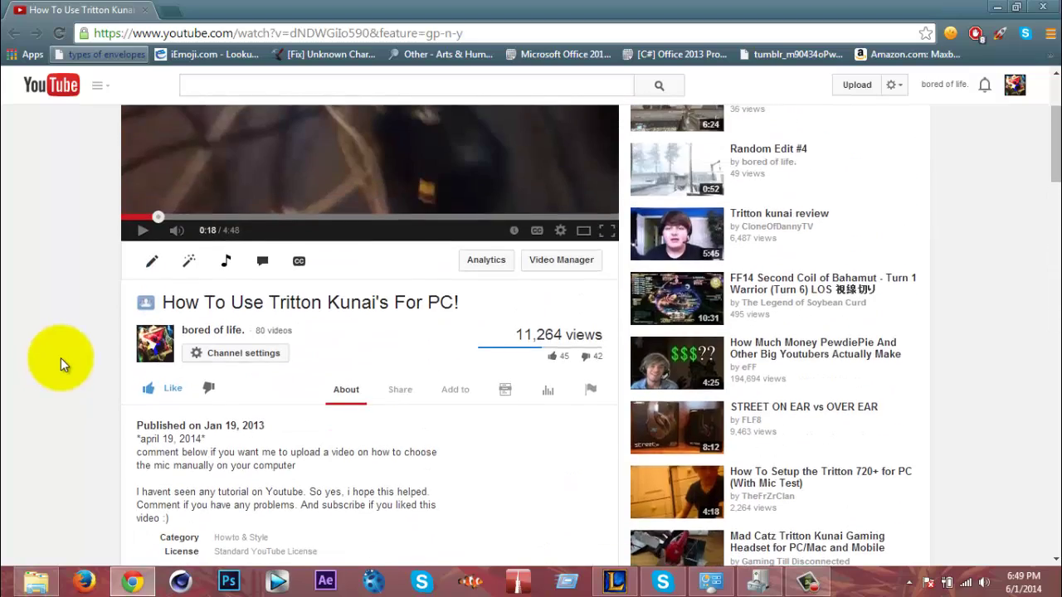
# Review the video's description again and find the first top comment about the headset microphone.
pyautogui.scroll(-3, 60, 357)
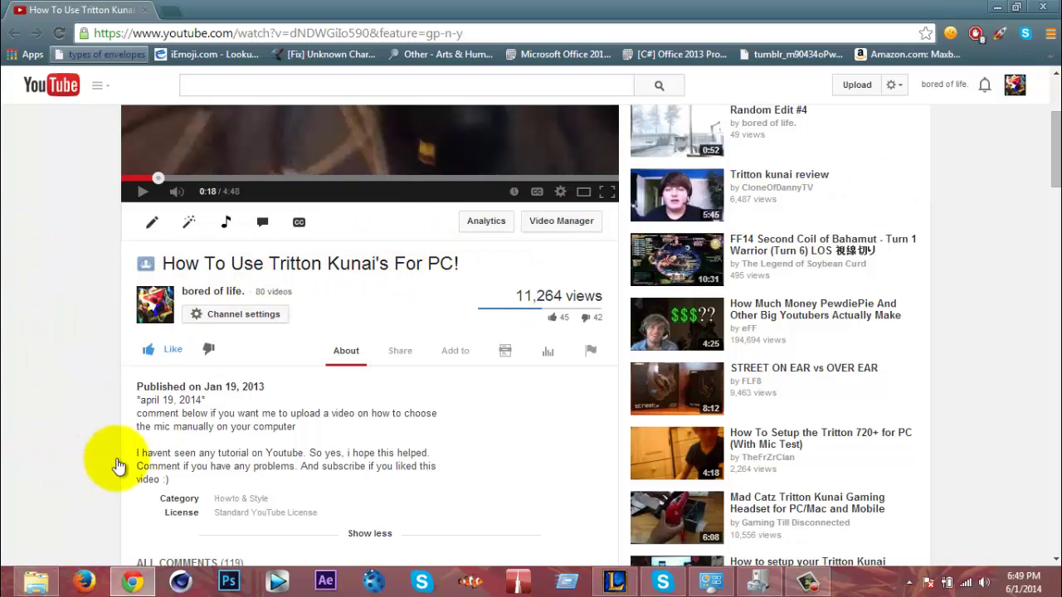
pyautogui.scroll(-5, 4, 257)
pyautogui.scroll(-1, 3, 253)
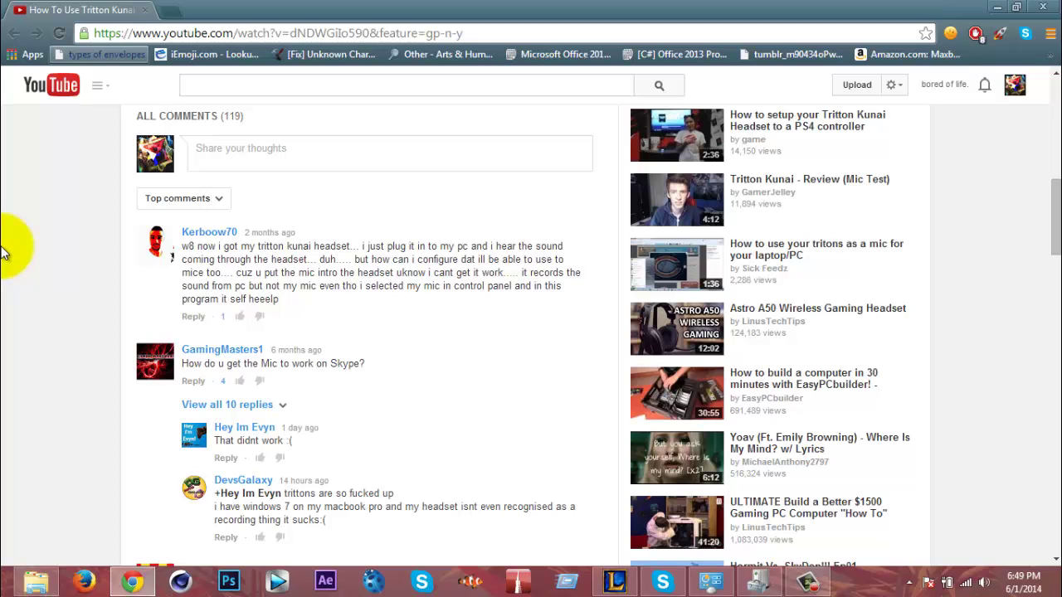
pyautogui.scroll(5, 3, 254)
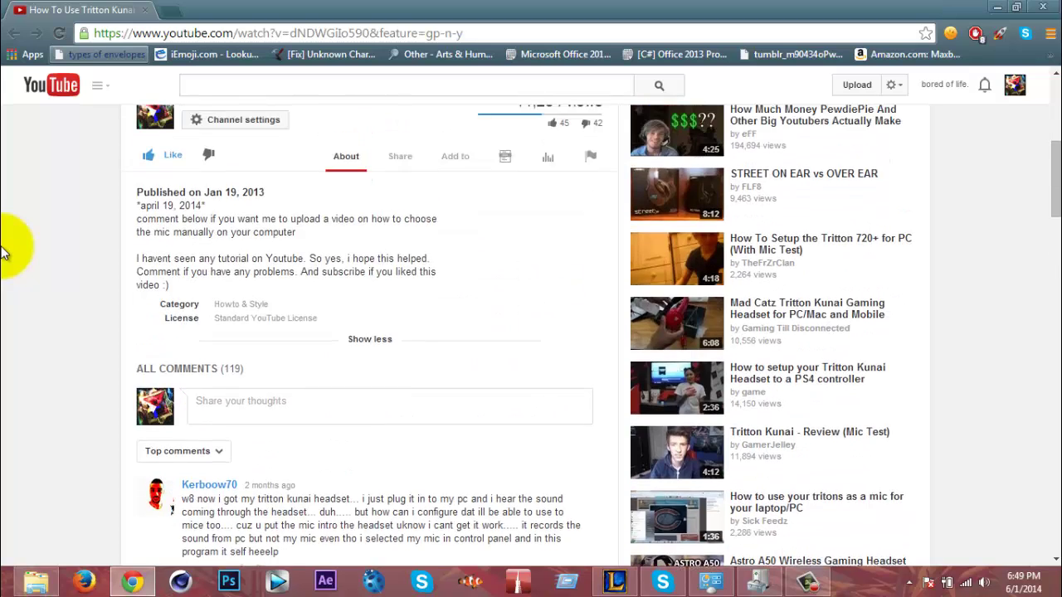
pyautogui.scroll(-5, 3, 253)
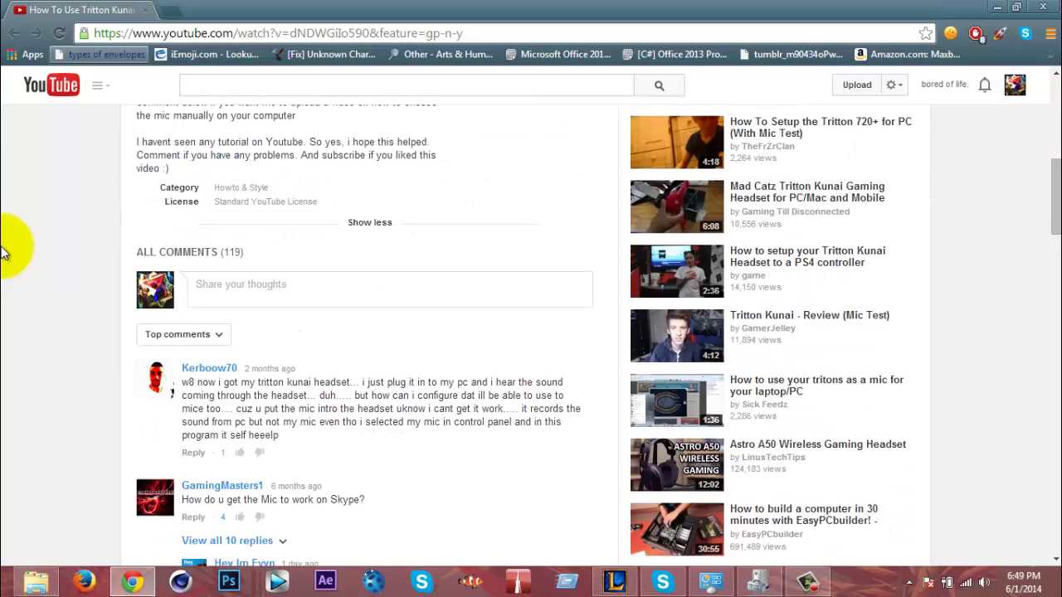
pyautogui.scroll(5, 3, 253)
pyautogui.scroll(-3, 3, 253)
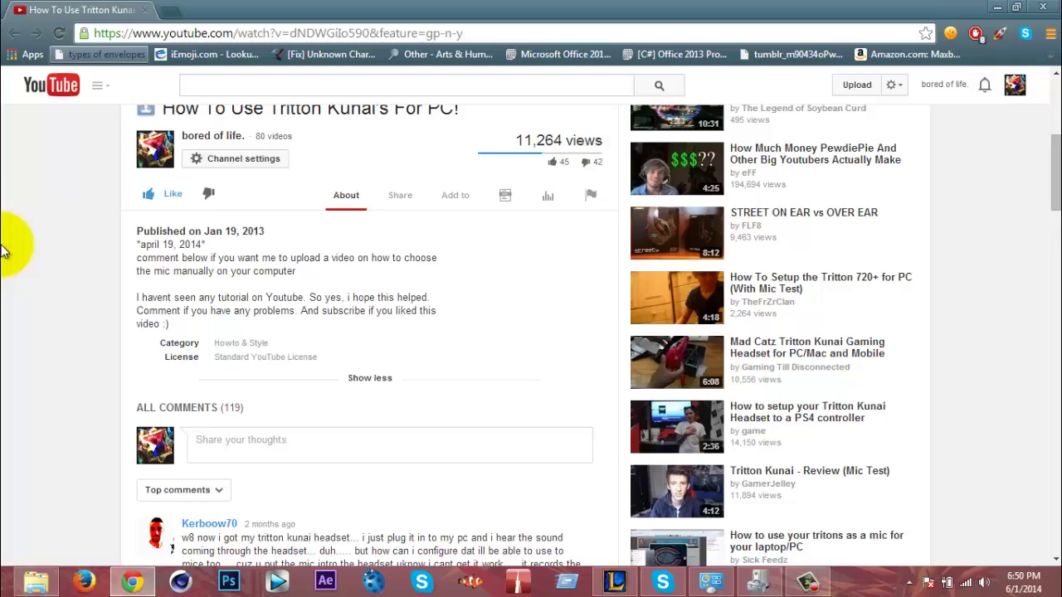
pyautogui.scroll(-4, 3, 249)
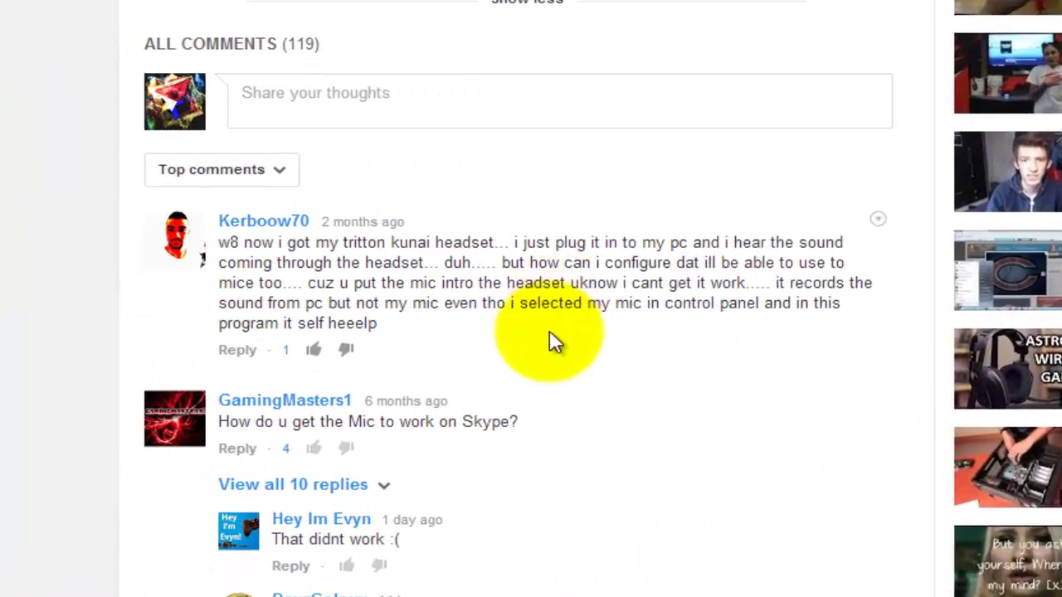
# Highlight parts of the first top comment while reading its question about configuring the headset mic.
pyautogui.moveTo(405, 321); pyautogui.dragTo(229, 236)
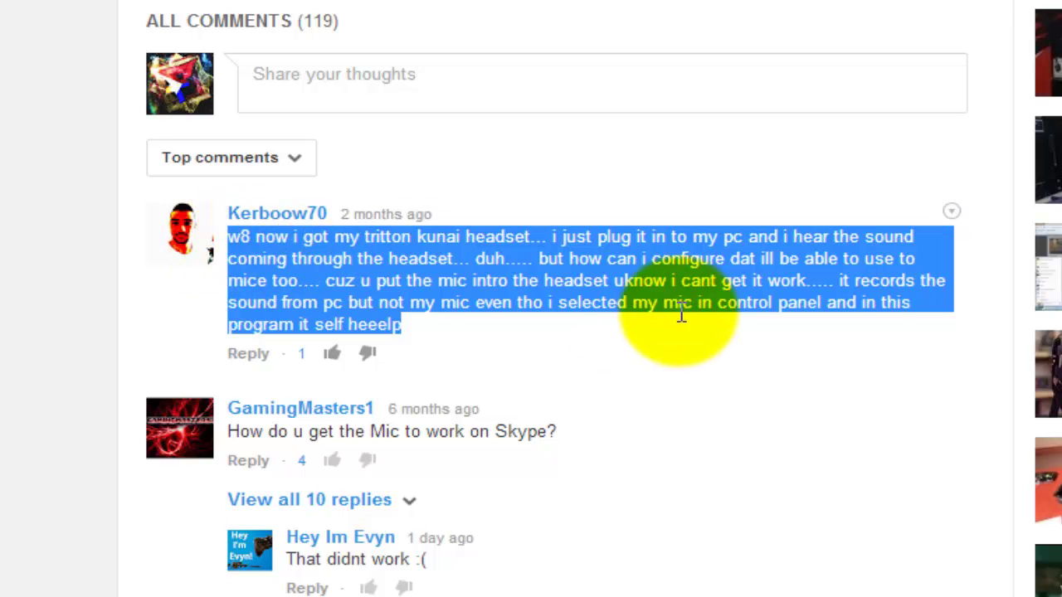
pyautogui.click(683, 312)
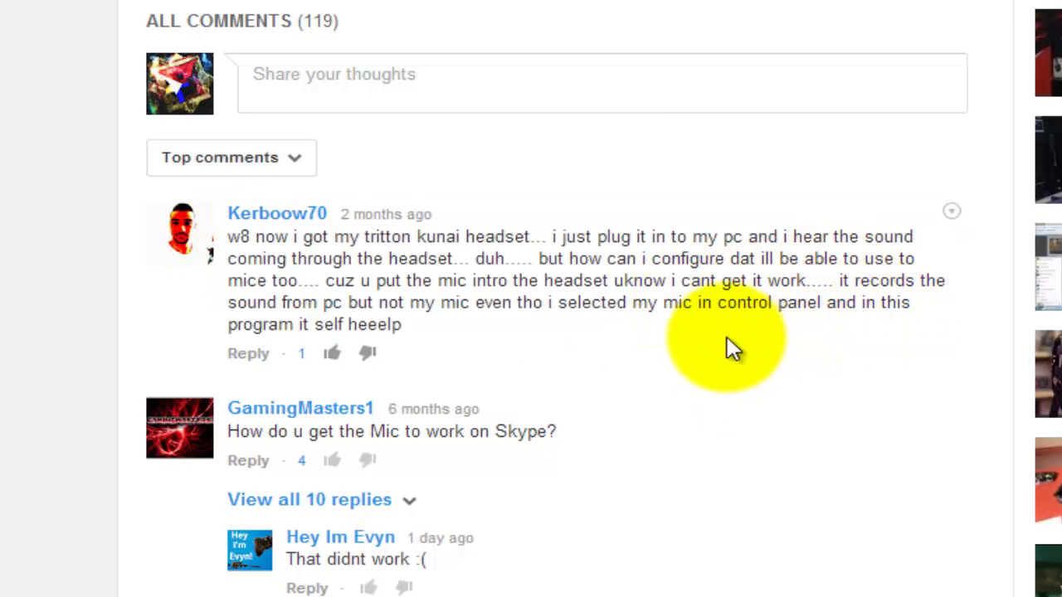
pyautogui.moveTo(639, 323); pyautogui.dragTo(237, 251)
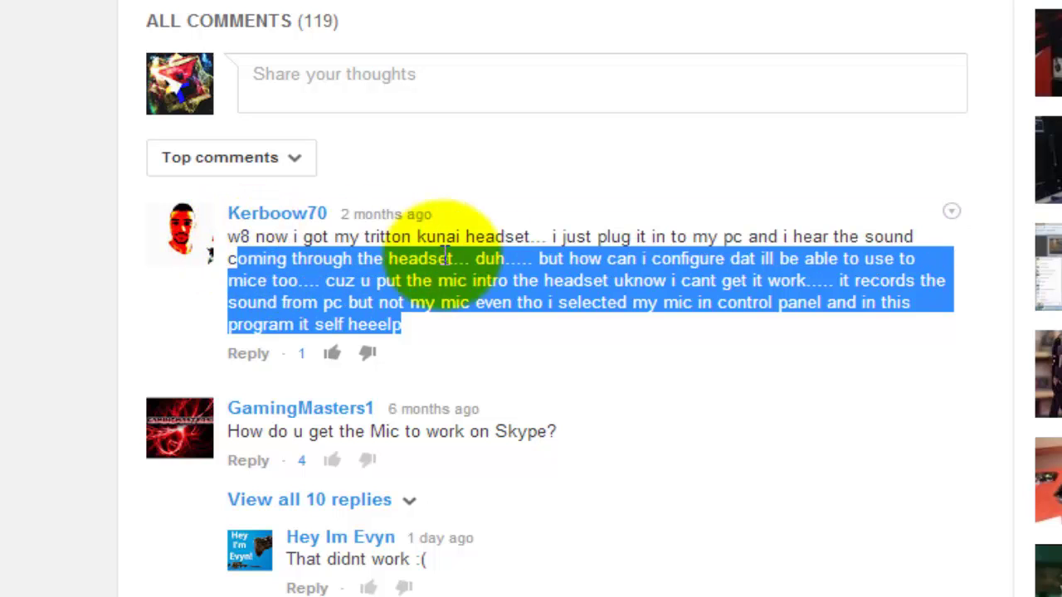
pyautogui.click(543, 279)
pyautogui.moveTo(564, 238); pyautogui.dragTo(636, 237)
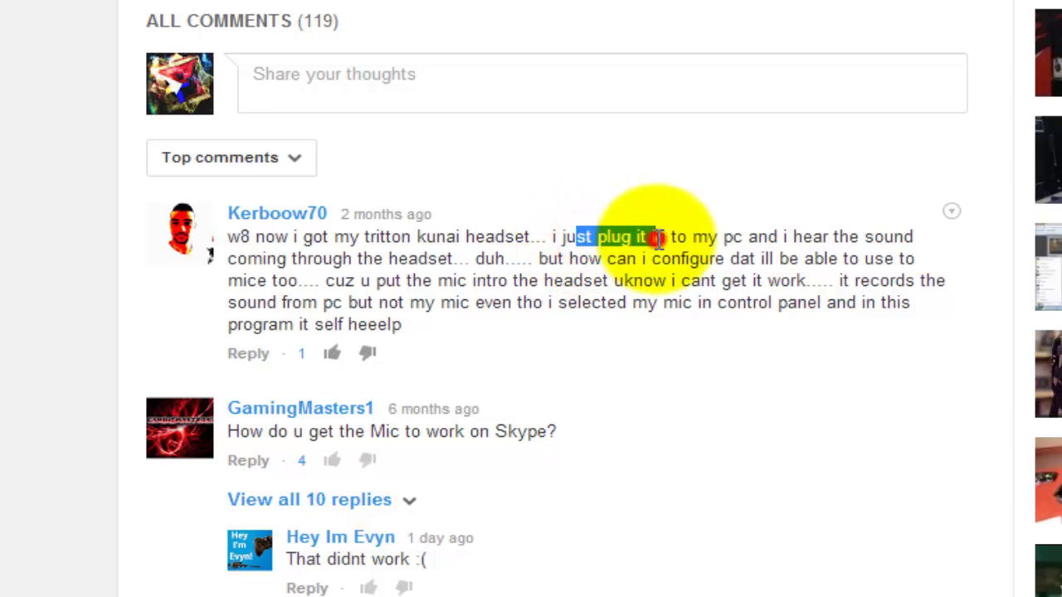
pyautogui.moveTo(715, 237); pyautogui.dragTo(610, 237)
pyautogui.click(605, 236)
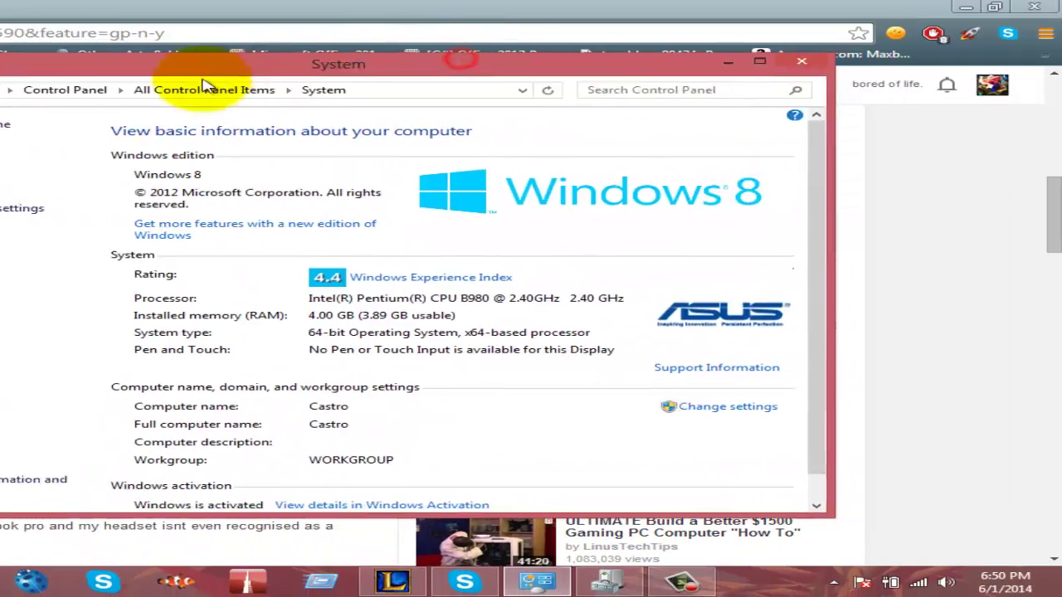
# Return from the System page to the Control Panel and view its items by Category.
pyautogui.moveTo(203, 82); pyautogui.dragTo(371, 80)
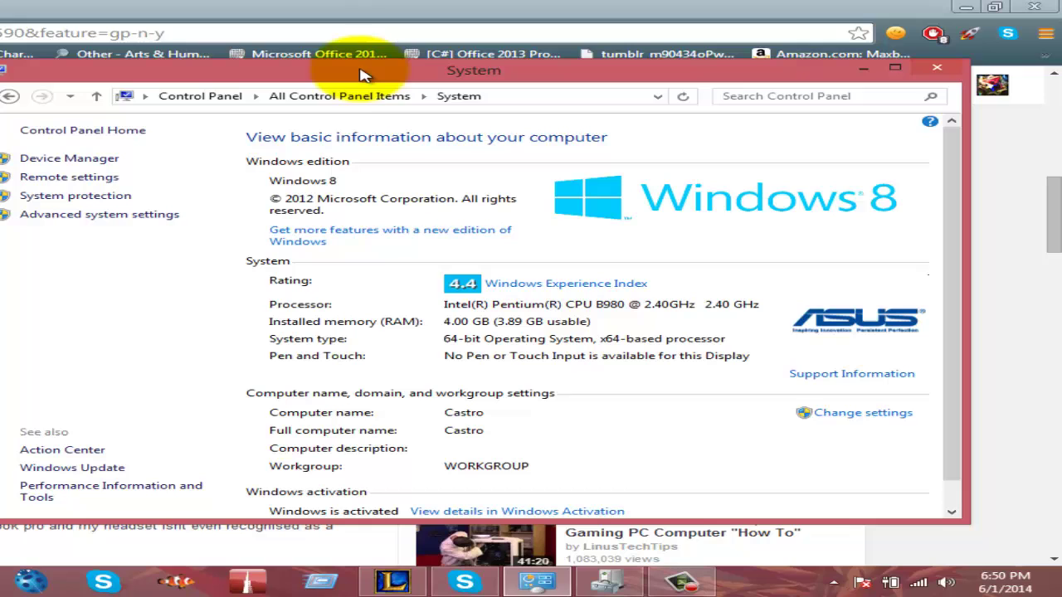
pyautogui.click(10, 98)
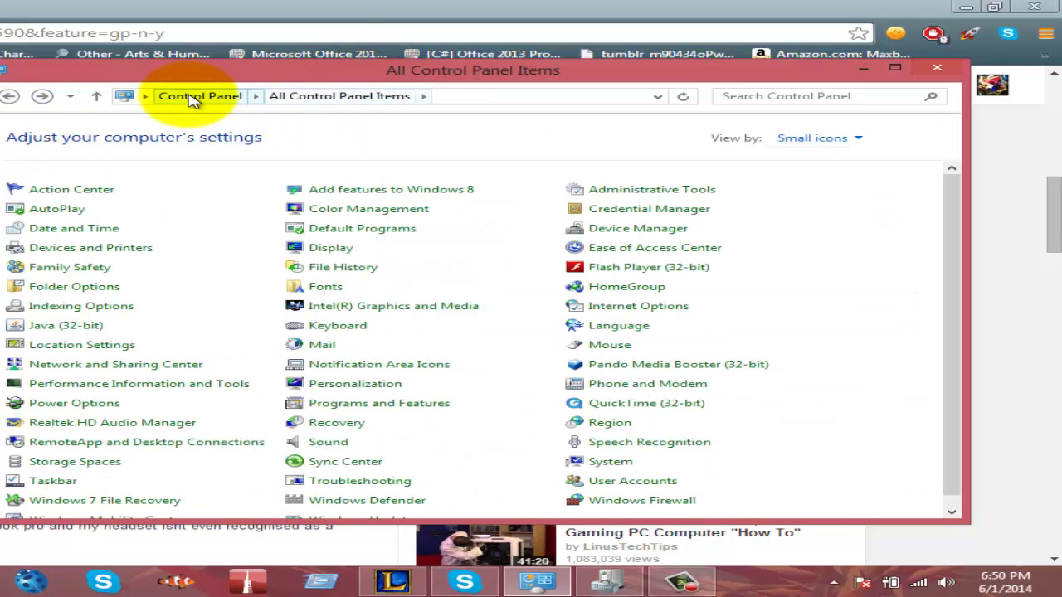
pyautogui.click(825, 141)
pyautogui.click(842, 157)
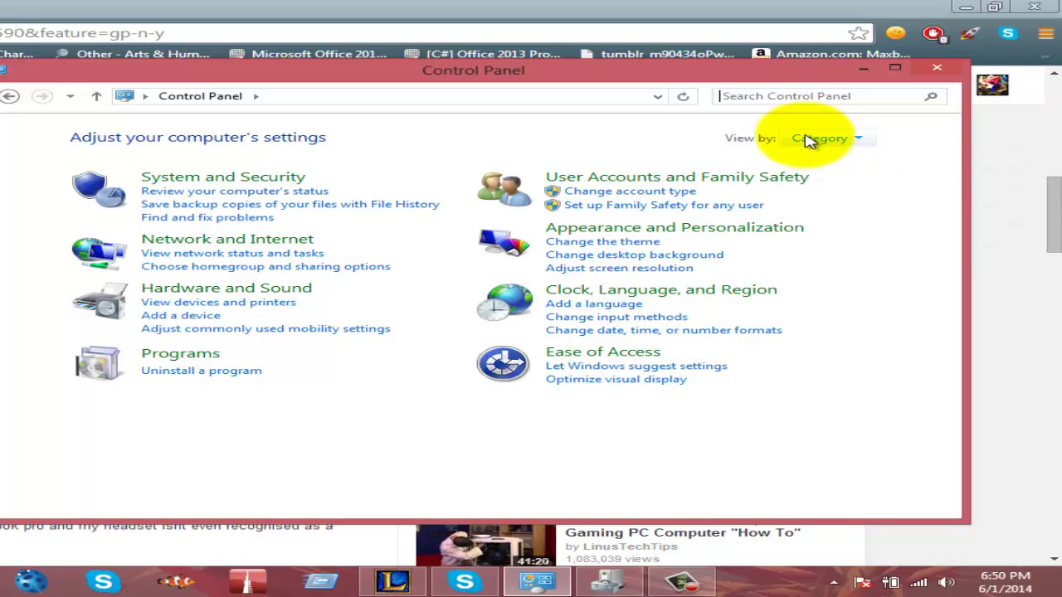
# Switch the Control Panel view to Large icons and finally to Small icons.
pyautogui.click(816, 139)
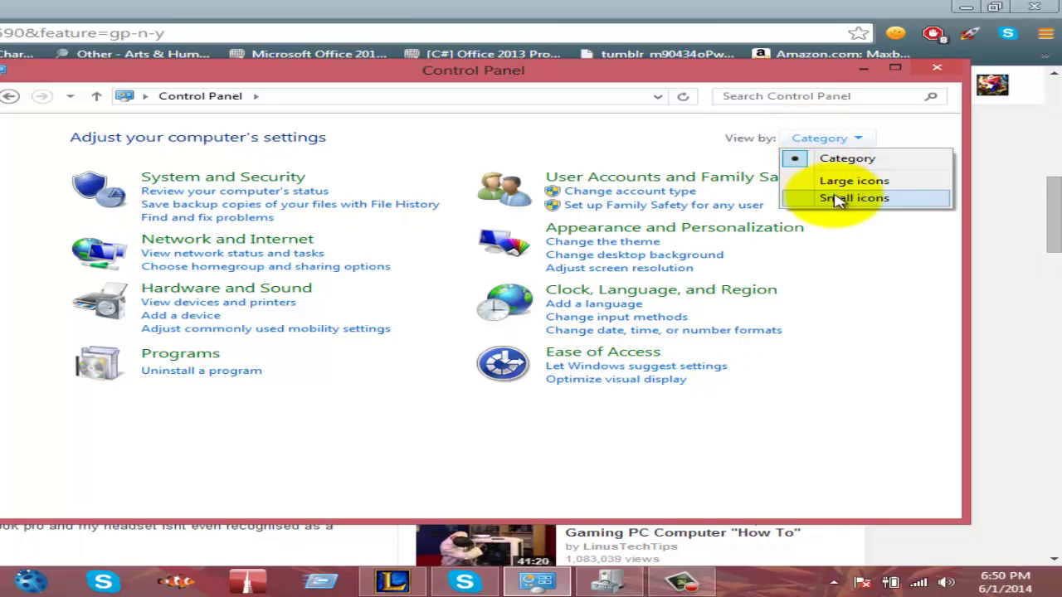
pyautogui.click(838, 180)
pyautogui.click(821, 138)
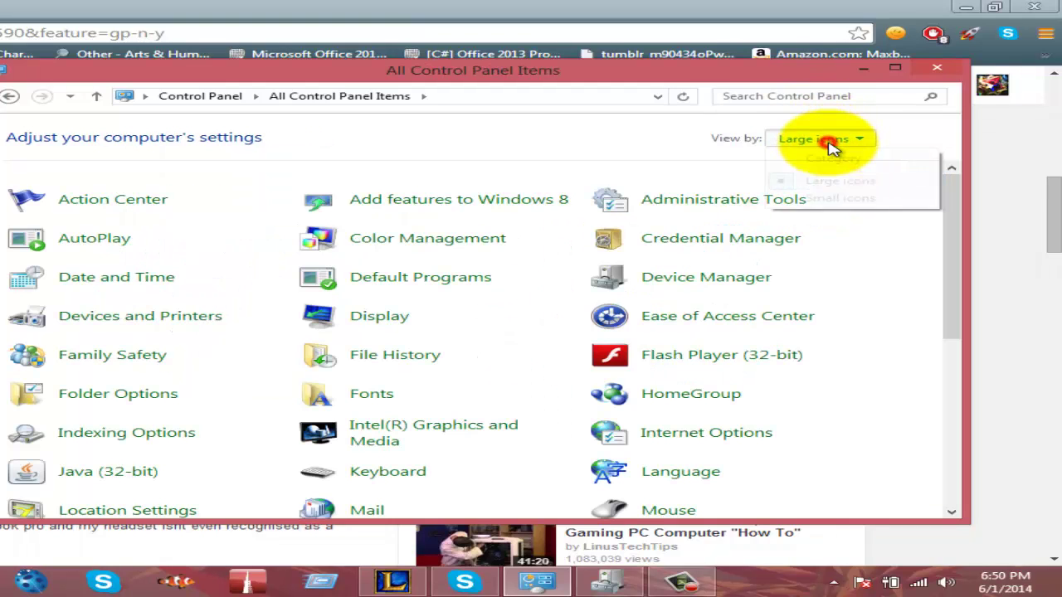
pyautogui.click(845, 199)
# Open the System page, launch Device Manager from it, and keep only the already open Device Manager window.
pyautogui.scroll(-1, 705, 366)
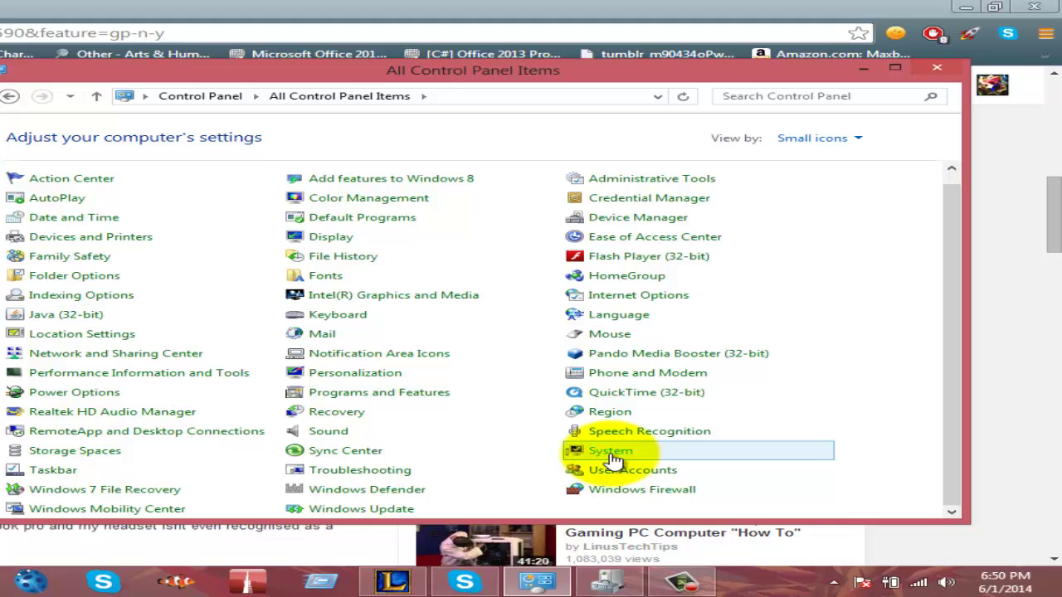
pyautogui.click(613, 456)
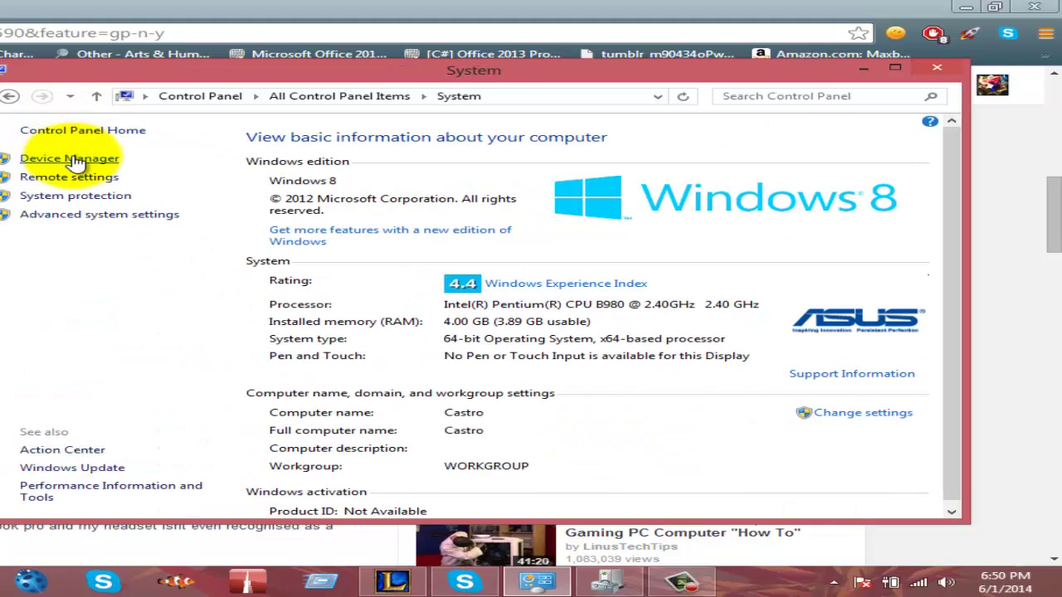
pyautogui.click(104, 160)
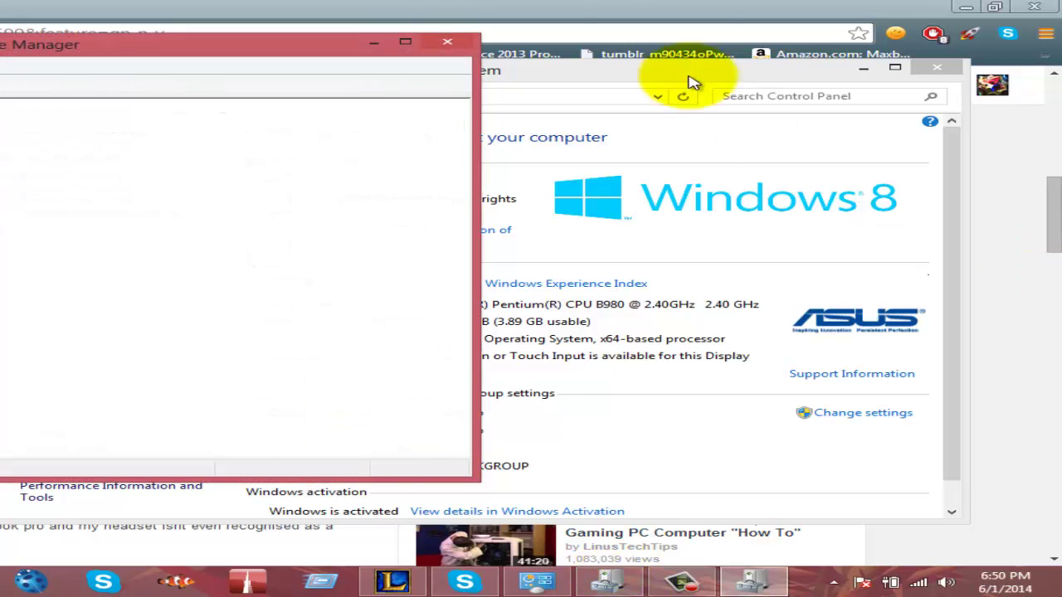
pyautogui.click(446, 45)
pyautogui.click(610, 581)
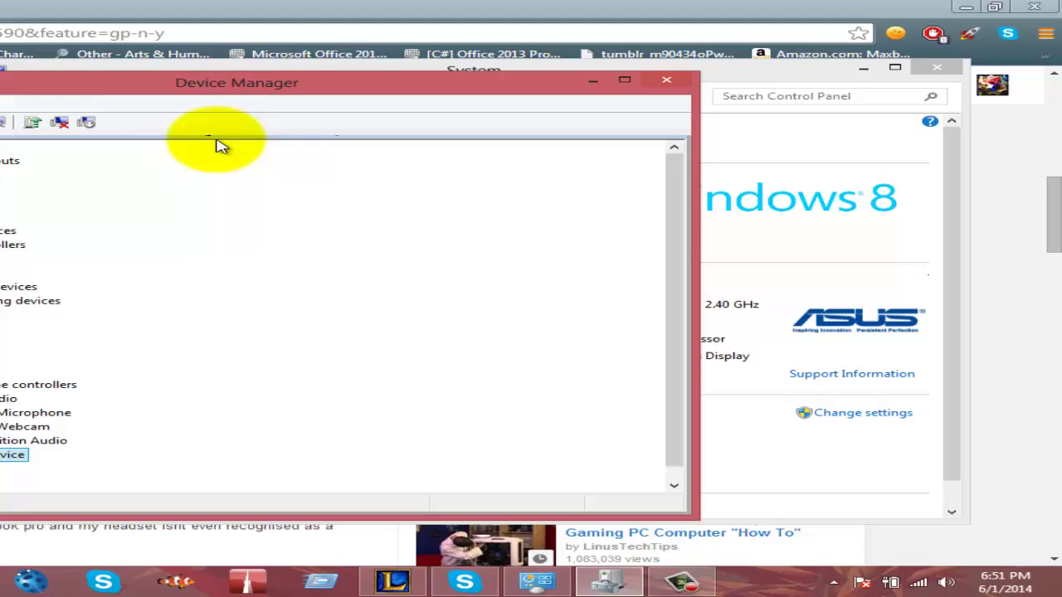
# Move Device Manager into view and collapse and re-expand the Sound, video and game controllers category.
pyautogui.moveTo(220, 79); pyautogui.dragTo(367, 65)
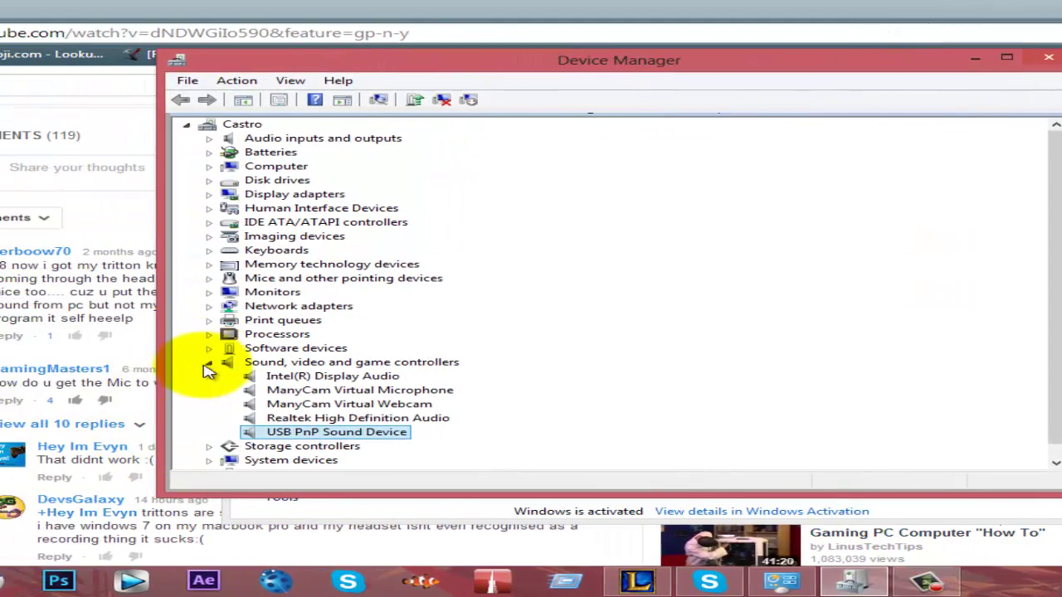
pyautogui.click(208, 365)
pyautogui.click(208, 365)
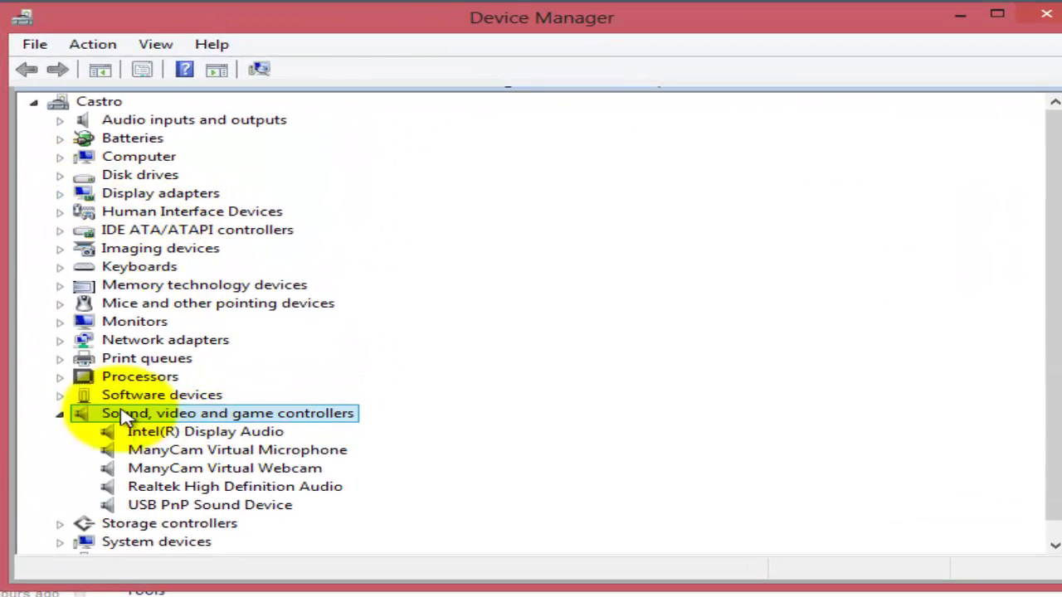
# Select the USB PnP Sound Device under Sound, video and game controllers and review its available device commands, including Uninstall.
pyautogui.click(218, 508)
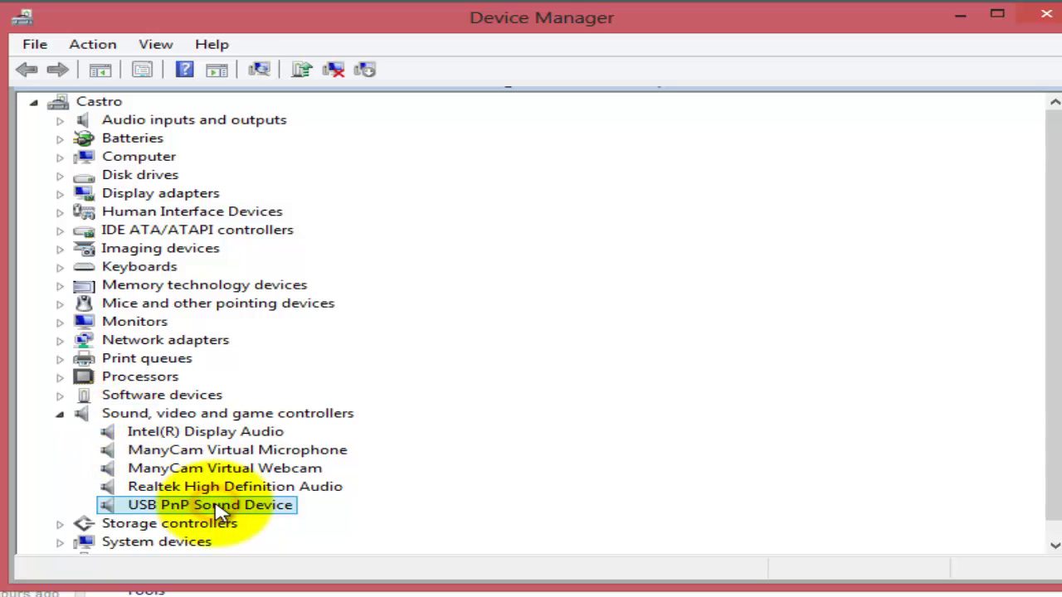
pyautogui.click(230, 431)
pyautogui.click(209, 508)
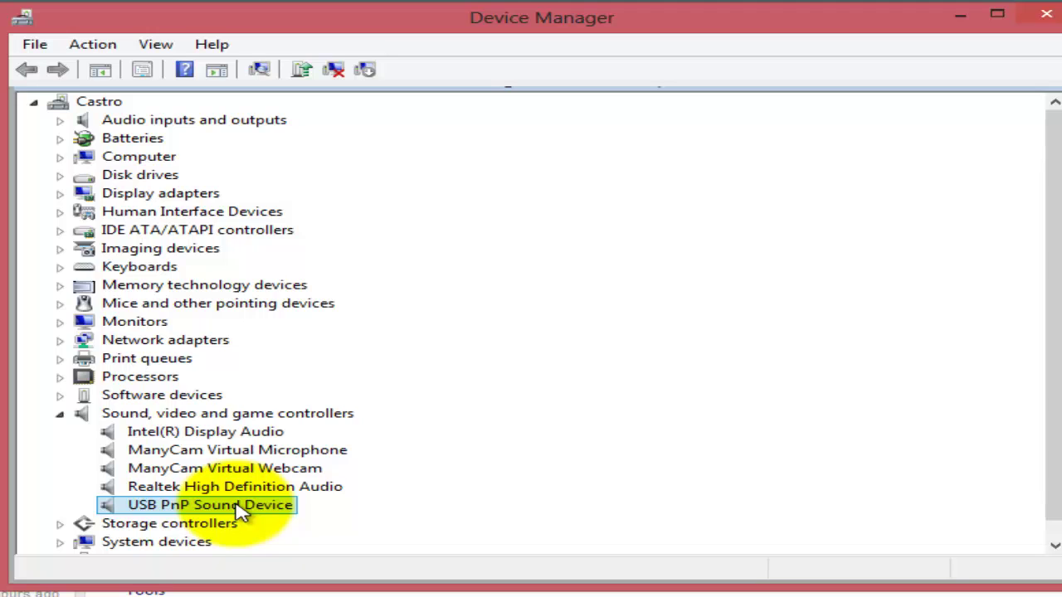
pyautogui.rightClick(240, 509)
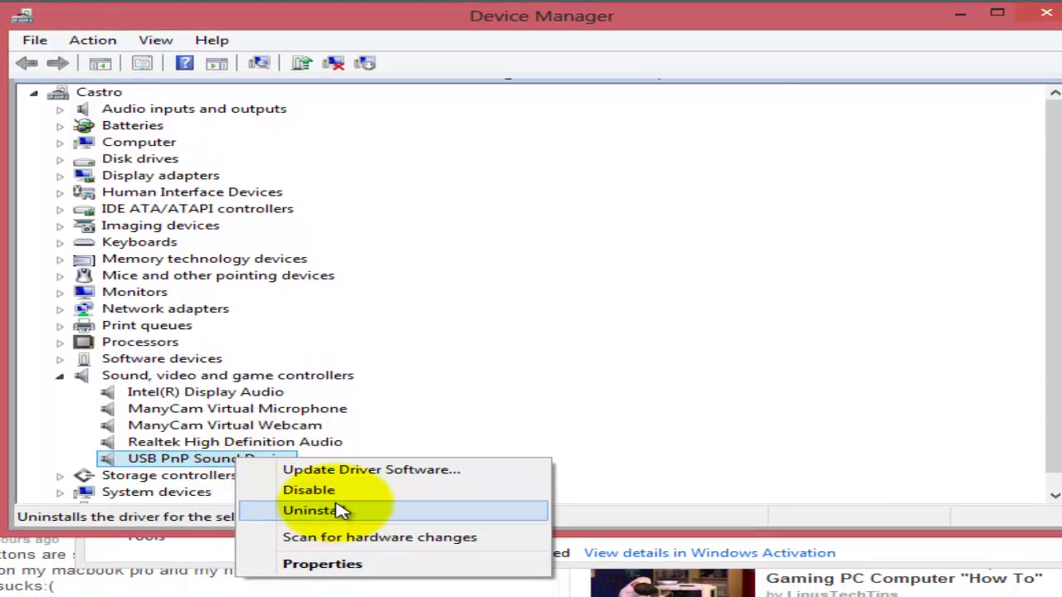
pyautogui.click(639, 363)
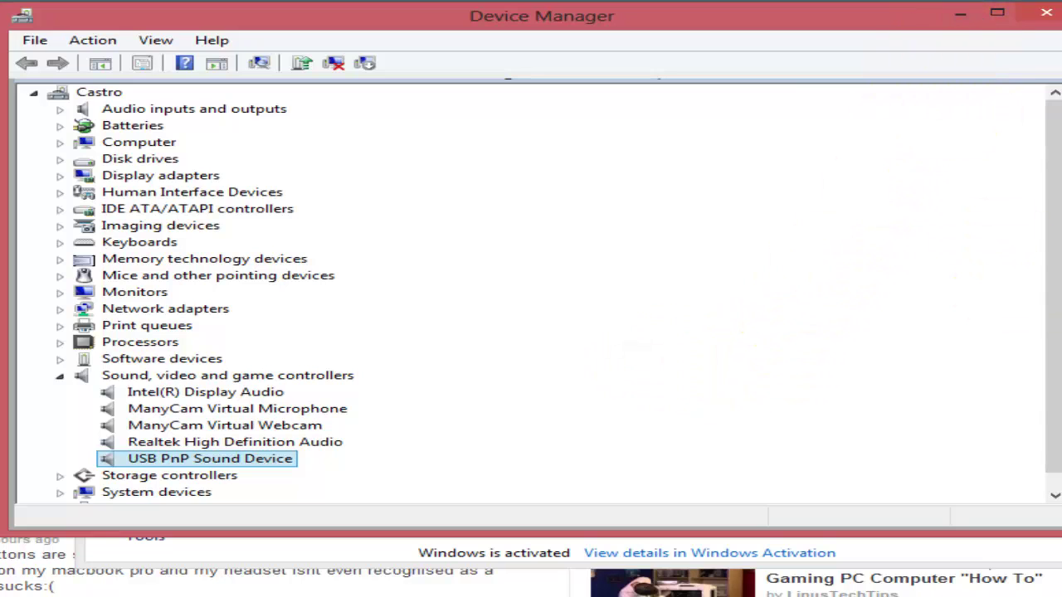
pyautogui.rightClick(237, 460)
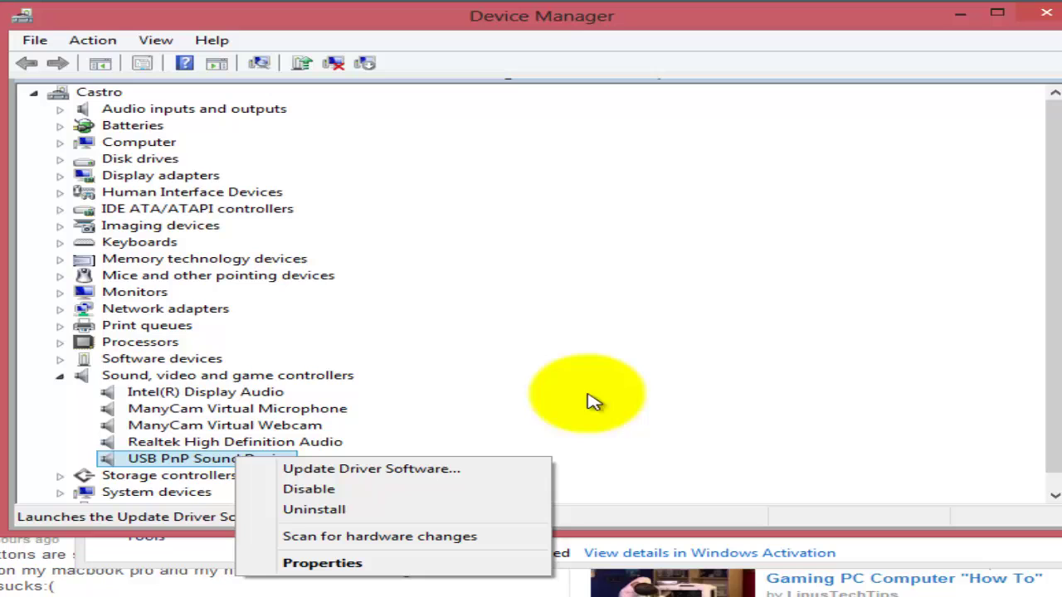
pyautogui.click(1048, 365)
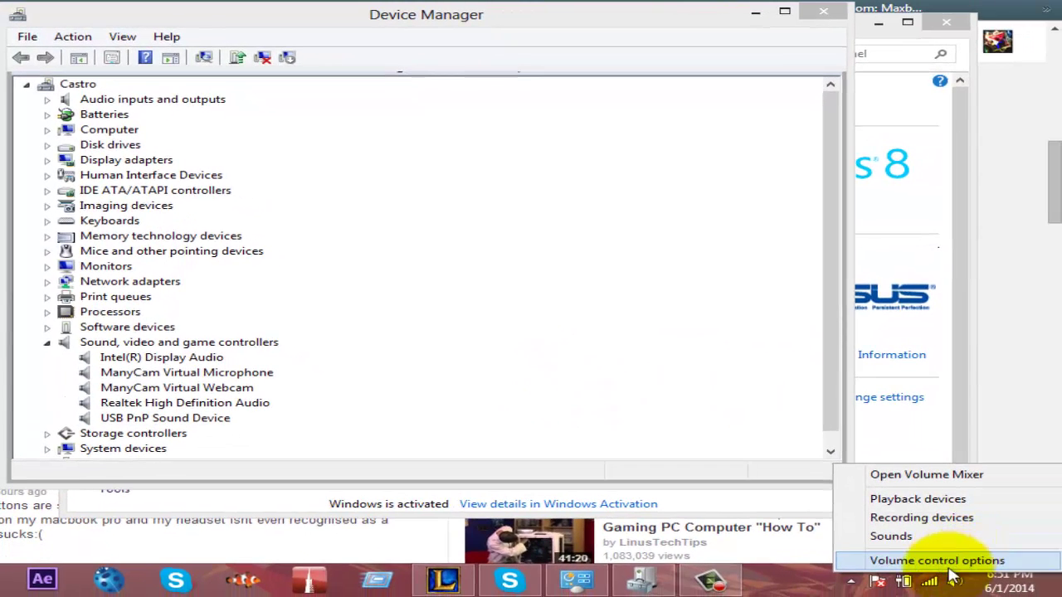
# Open the Windows playback devices list and select the 2- USB PnP Sound Device speakers.
pyautogui.click(676, 25)
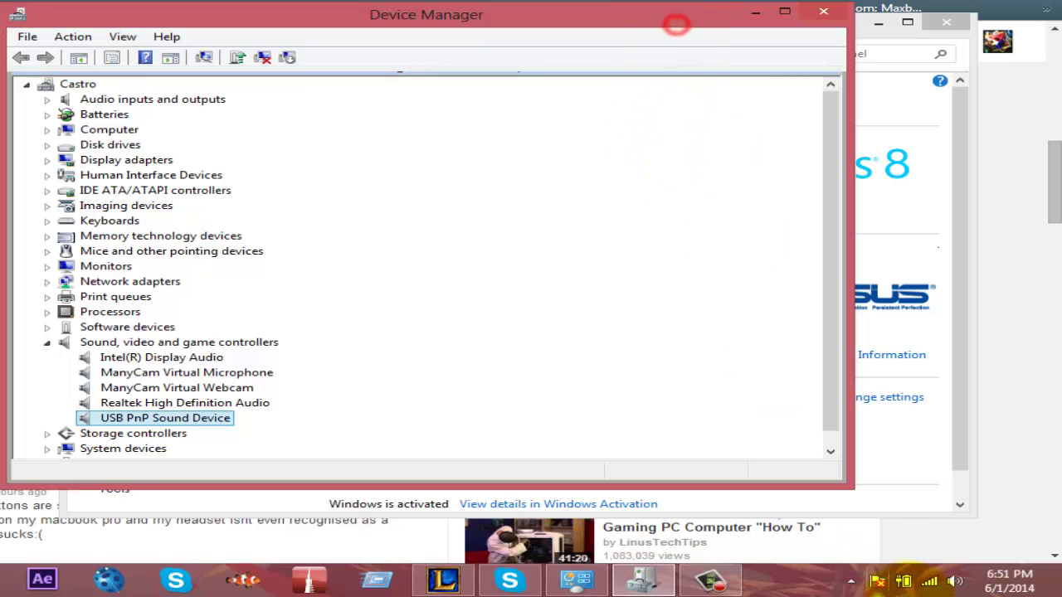
pyautogui.rightClick(956, 587)
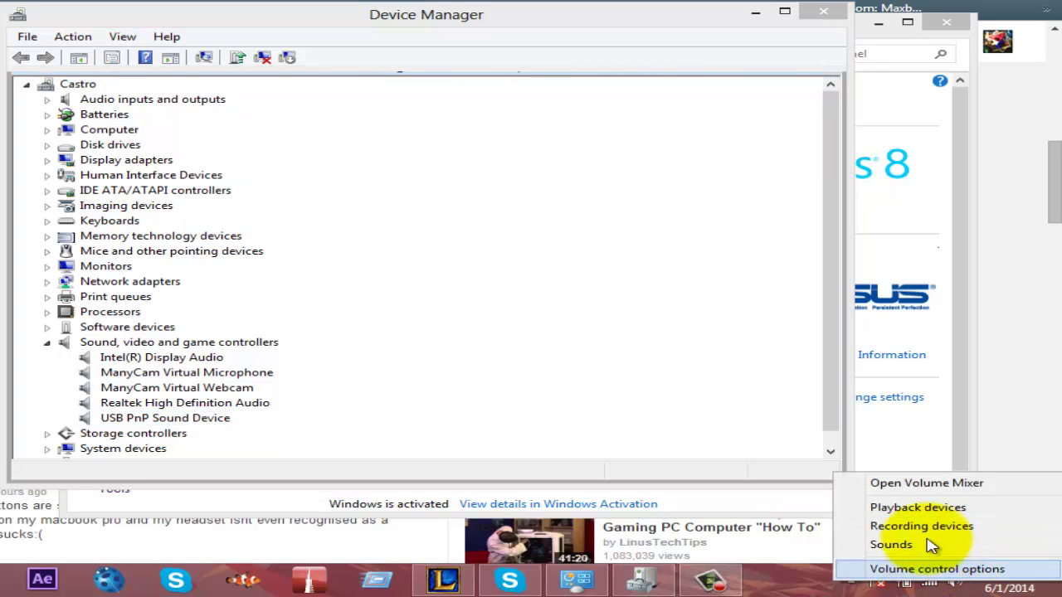
pyautogui.click(919, 507)
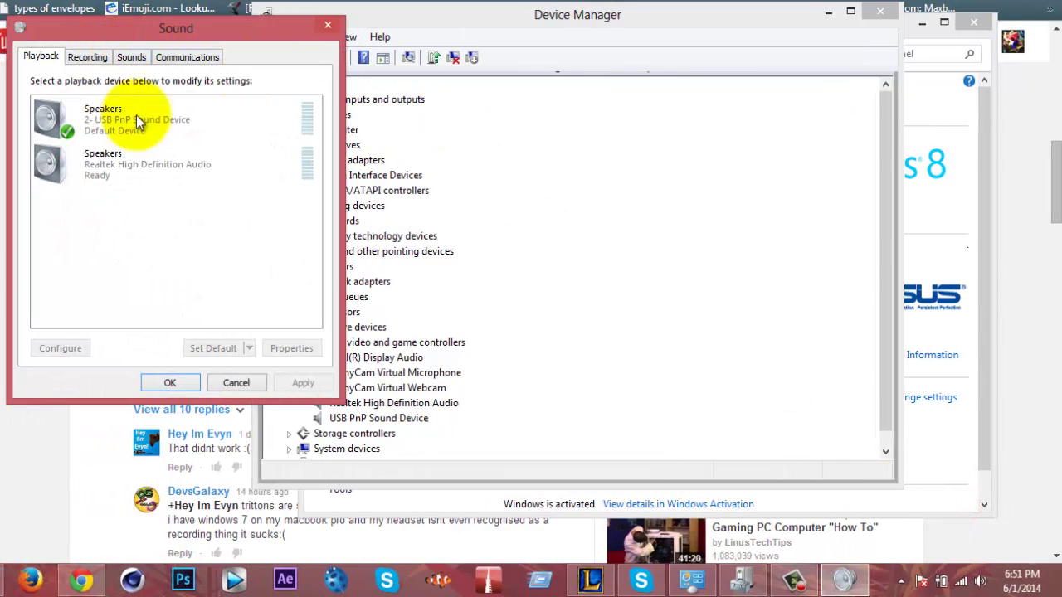
pyautogui.click(157, 123)
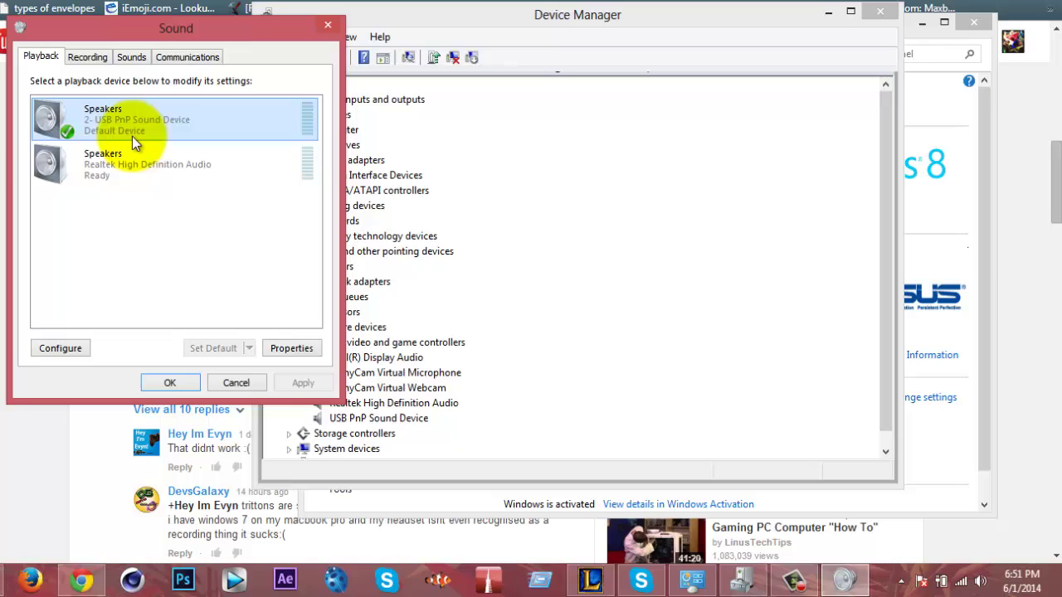
pyautogui.click(215, 347)
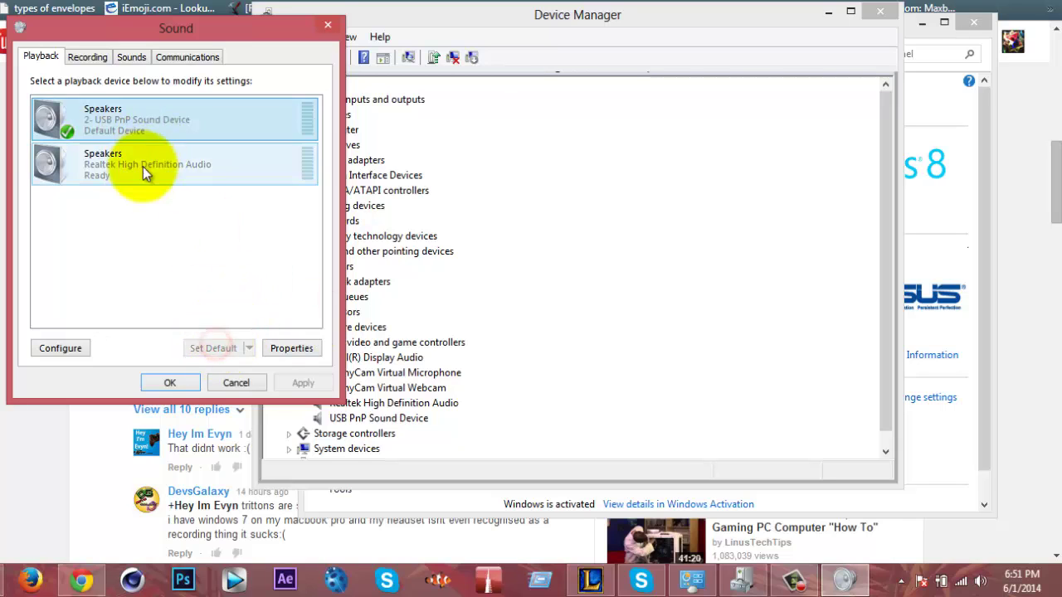
# Make the Realtek High Definition Audio speakers the default playback device and switch the default back to the 2- USB PnP Sound Device speakers.
pyautogui.click(143, 166)
pyautogui.click(206, 349)
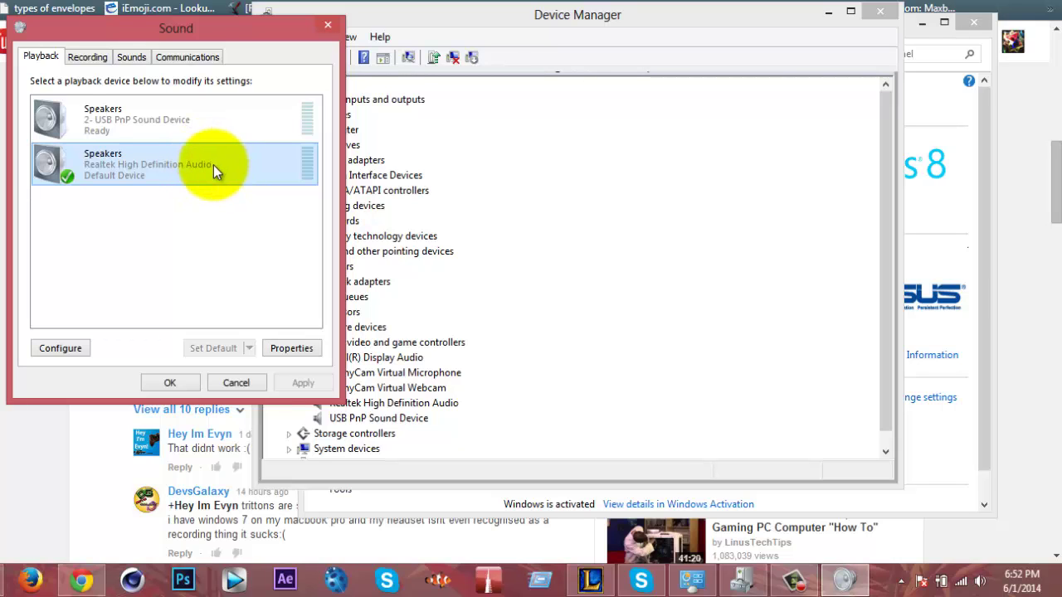
pyautogui.click(135, 118)
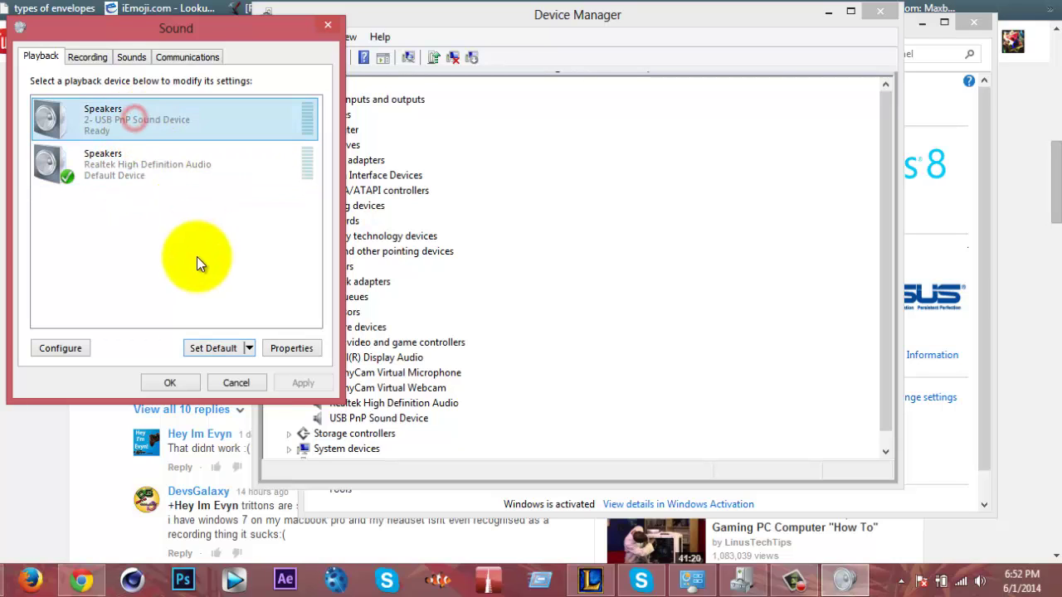
pyautogui.click(207, 348)
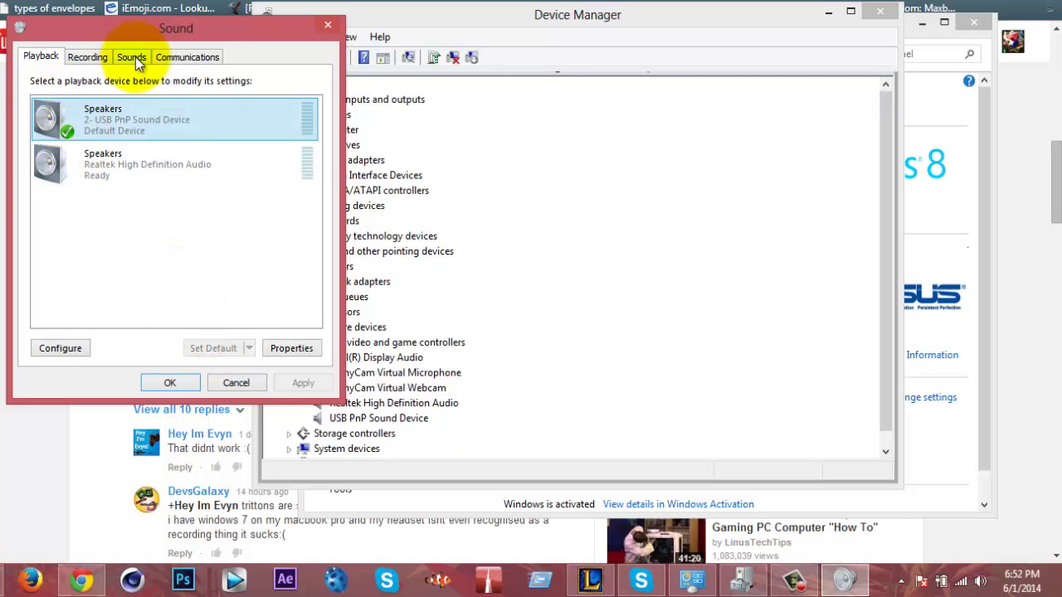
# Set the 2- USB PnP Sound Device microphone as the default recording device.
pyautogui.click(88, 56)
pyautogui.click(176, 133)
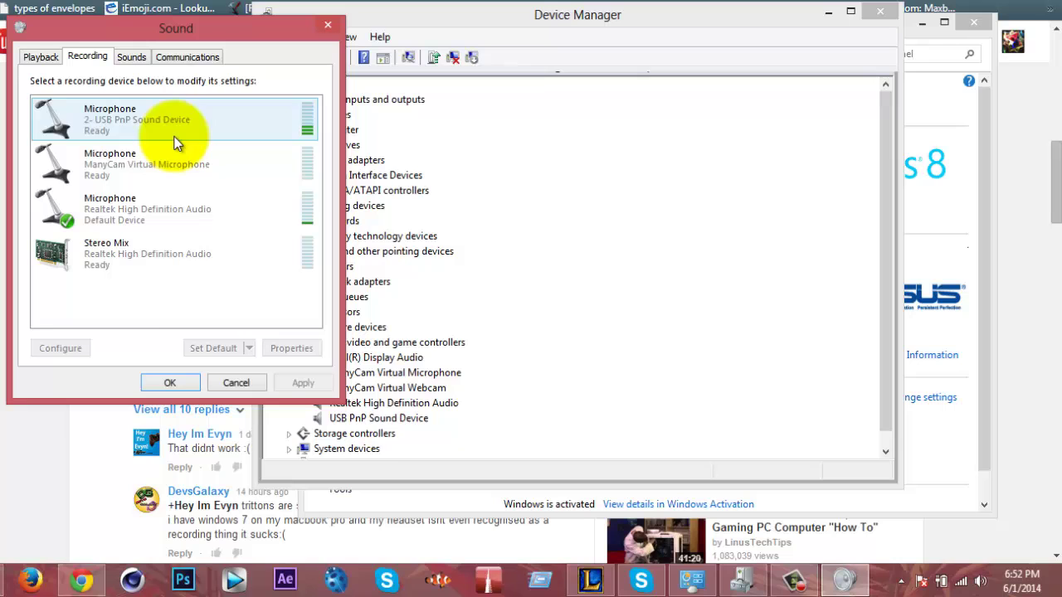
pyautogui.click(219, 350)
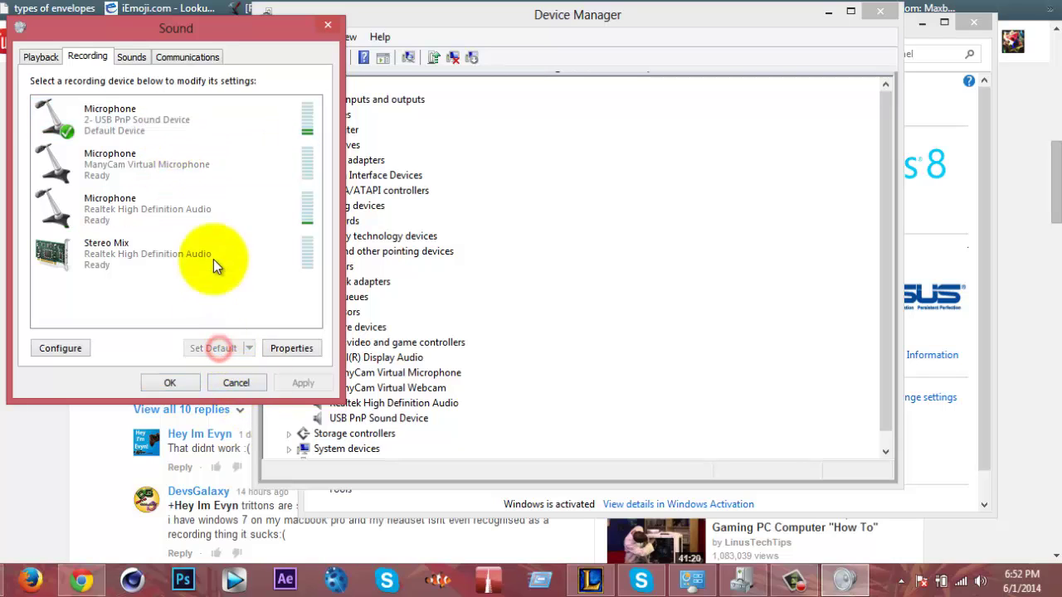
pyautogui.click(105, 116)
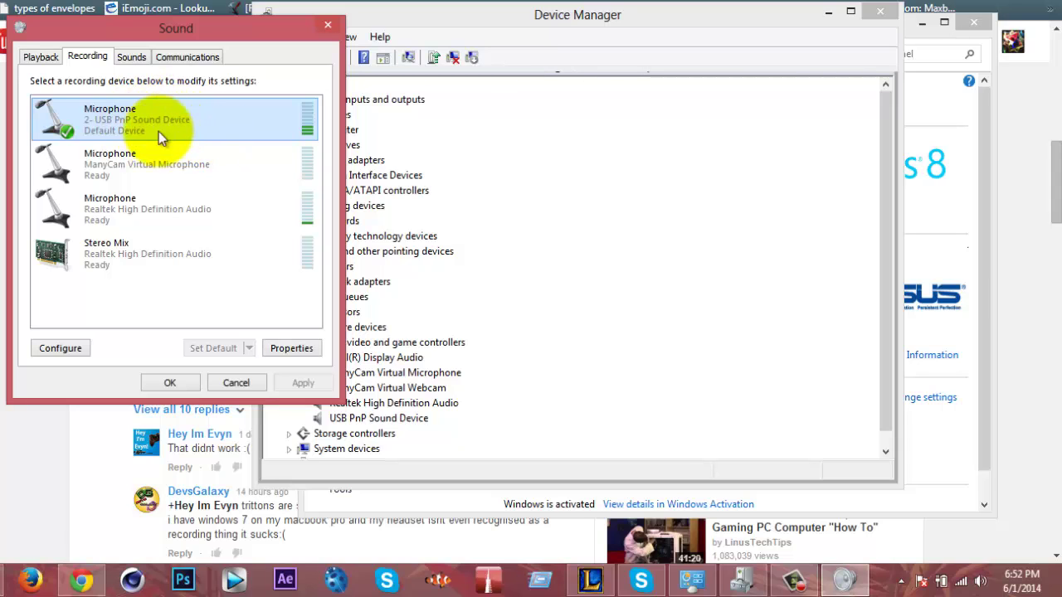
# Look through the sound scheme's program events and the communications activity options in the Sound settings.
pyautogui.click(132, 57)
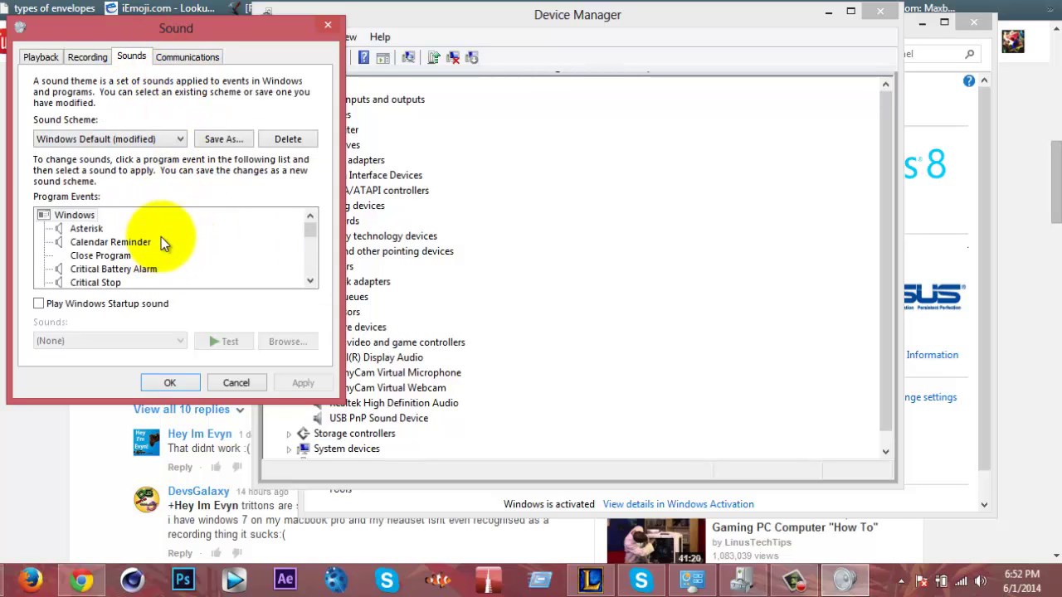
pyautogui.moveTo(315, 230); pyautogui.dragTo(203, 89)
pyautogui.click(187, 55)
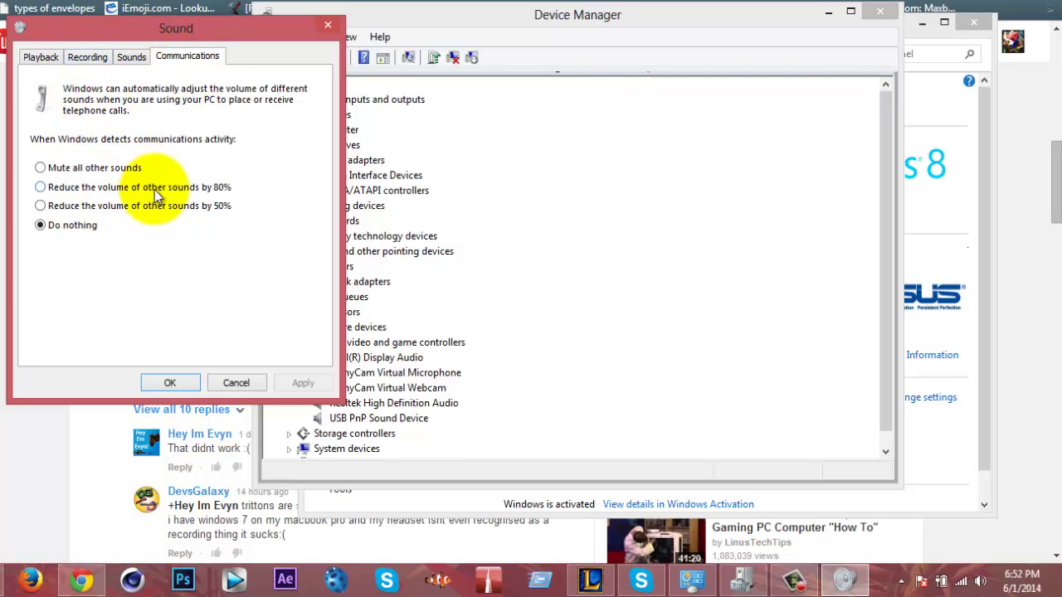
# Check the default devices in the recording and playback lists, and close the Sound settings with OK.
pyautogui.click(99, 56)
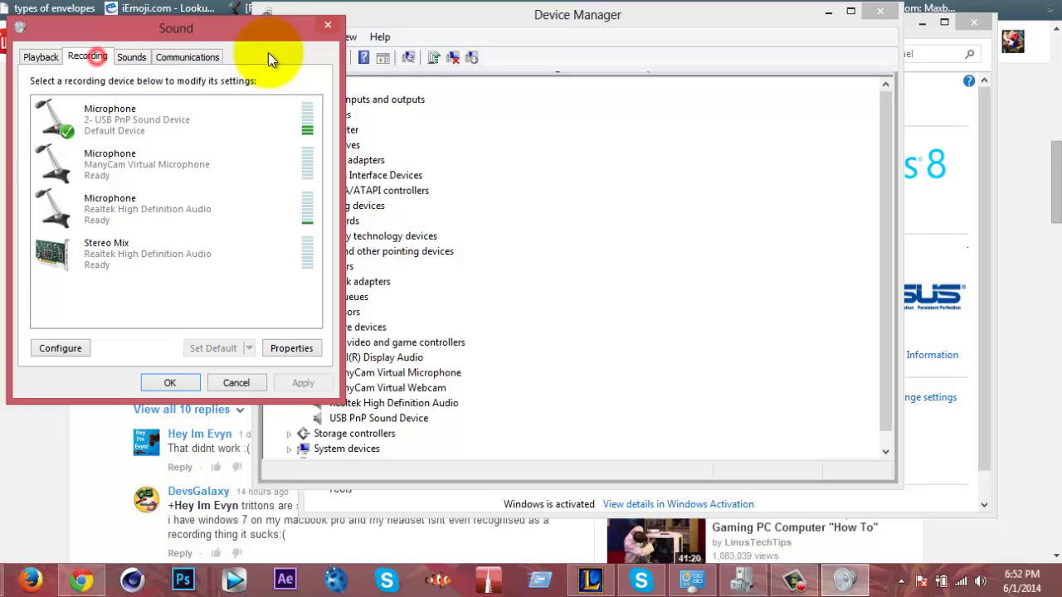
pyautogui.click(236, 160)
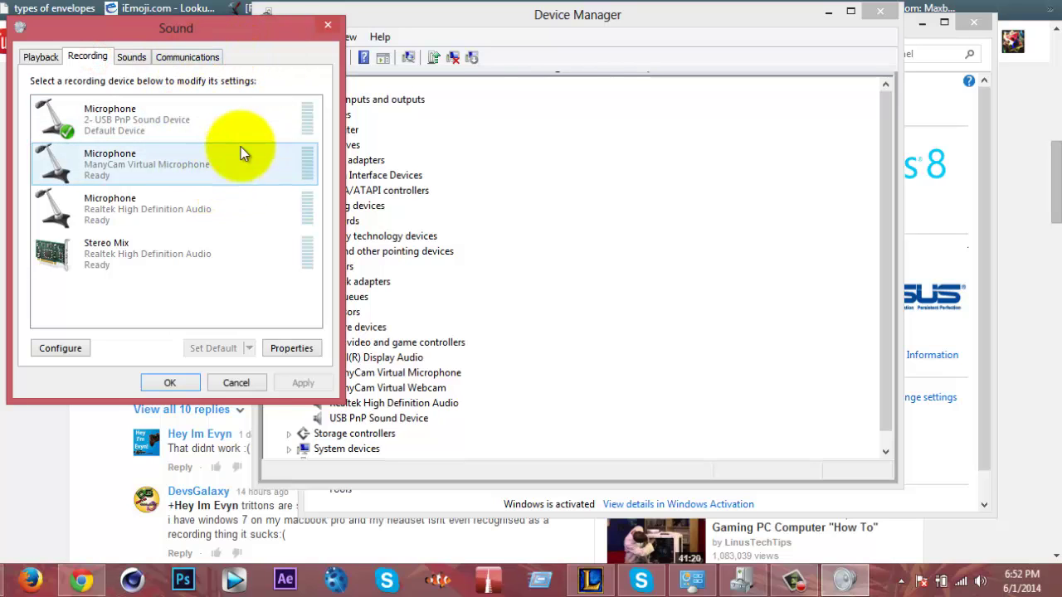
pyautogui.click(194, 203)
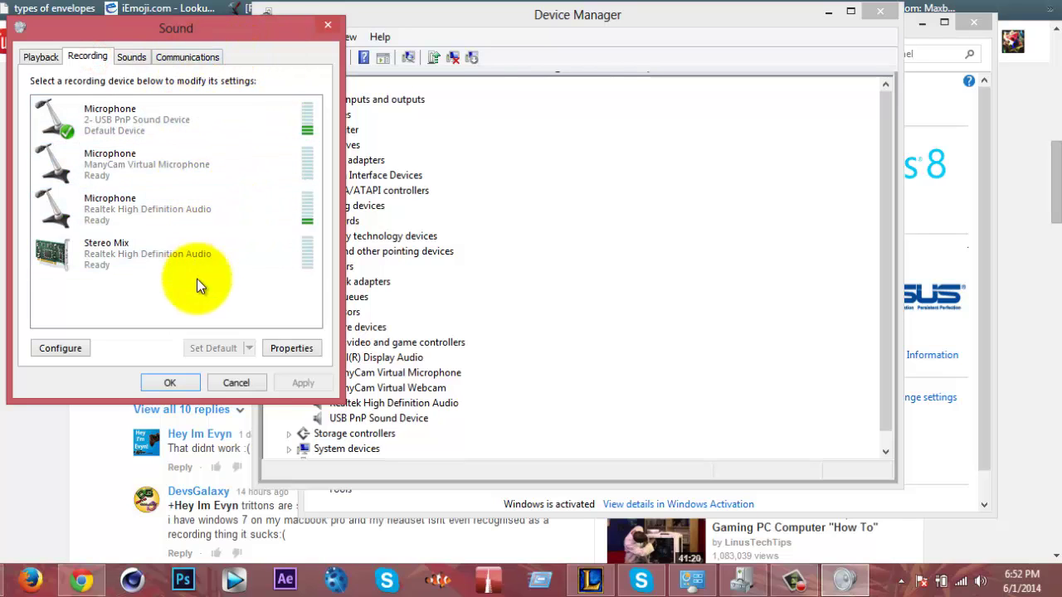
pyautogui.click(137, 121)
pyautogui.click(55, 56)
pyautogui.click(70, 57)
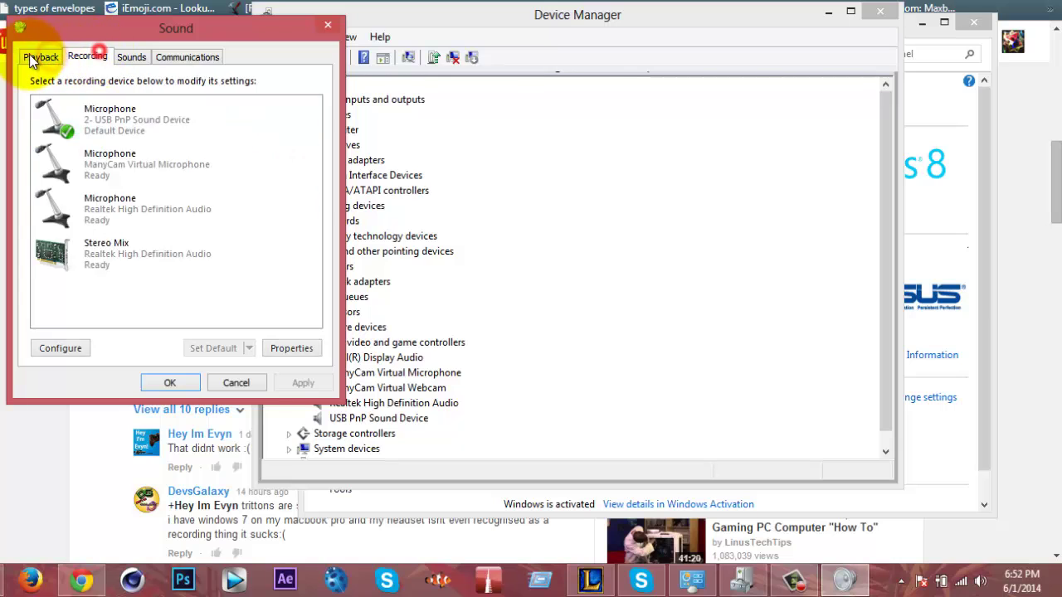
pyautogui.click(62, 56)
pyautogui.click(73, 55)
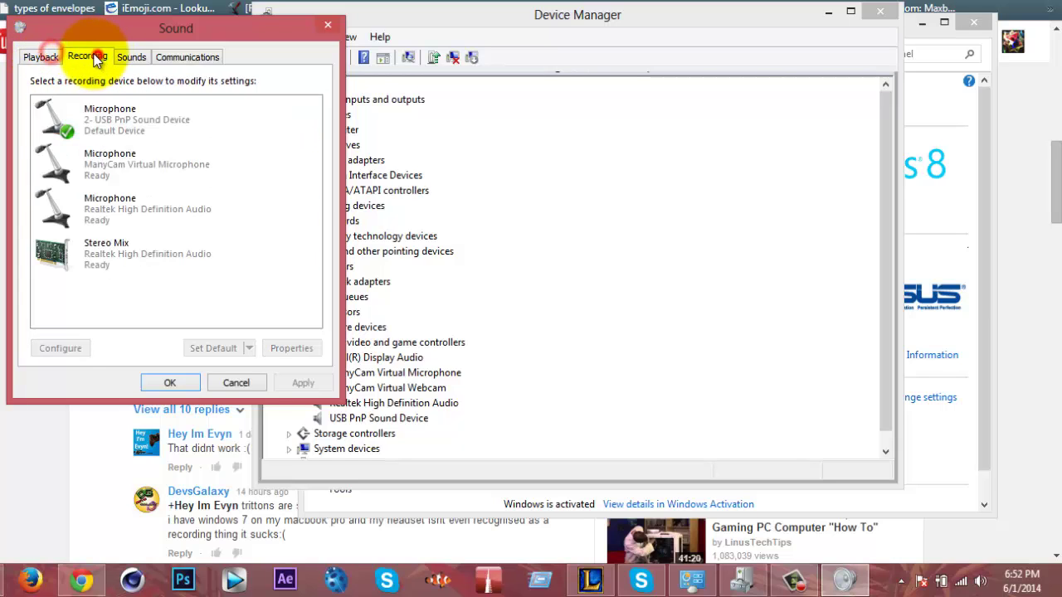
pyautogui.click(38, 53)
pyautogui.click(92, 57)
pyautogui.click(54, 53)
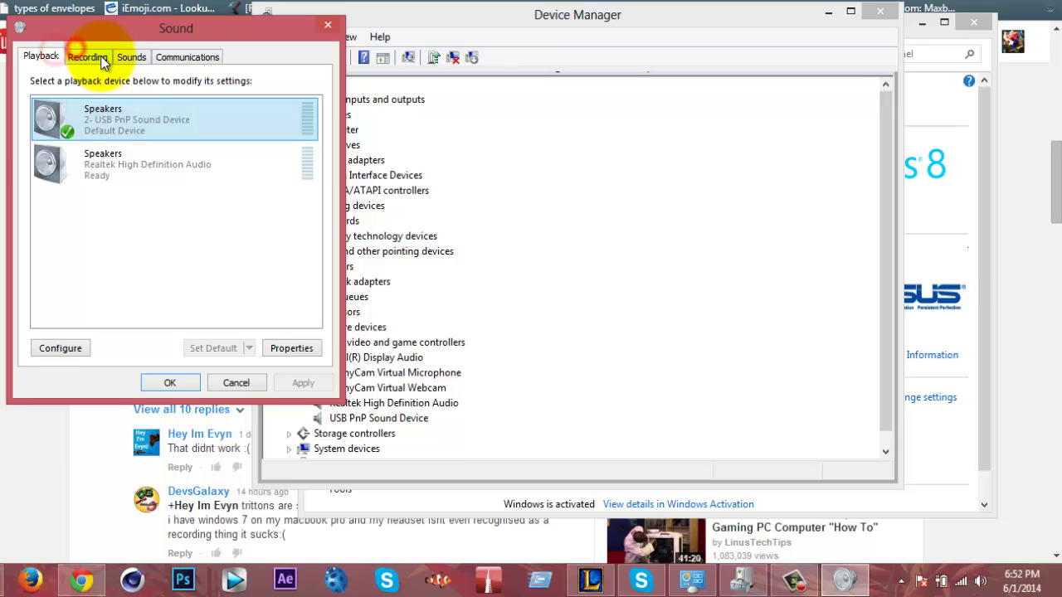
pyautogui.click(101, 60)
pyautogui.click(40, 56)
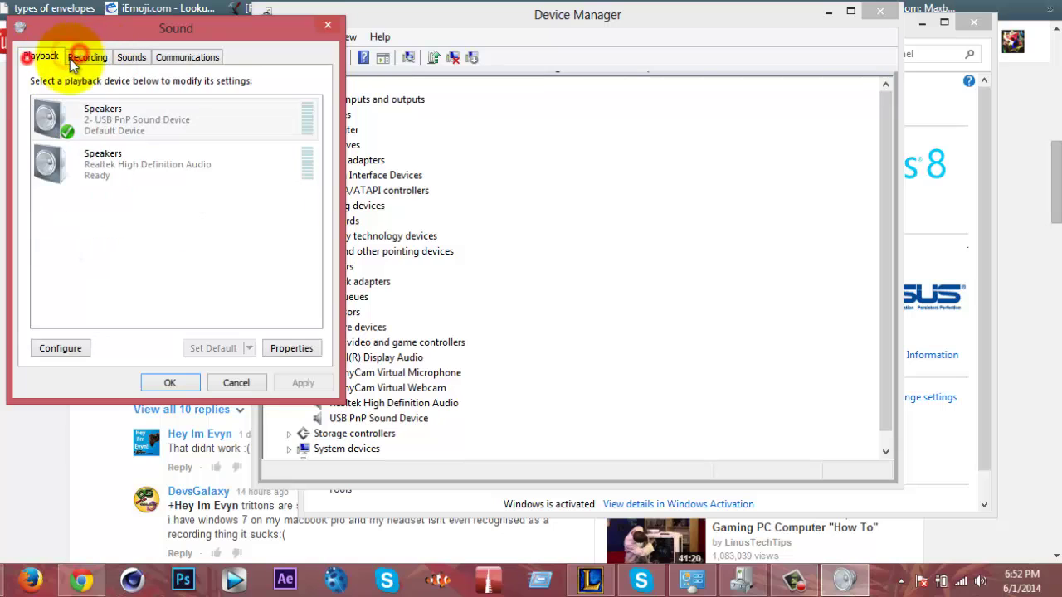
pyautogui.click(173, 384)
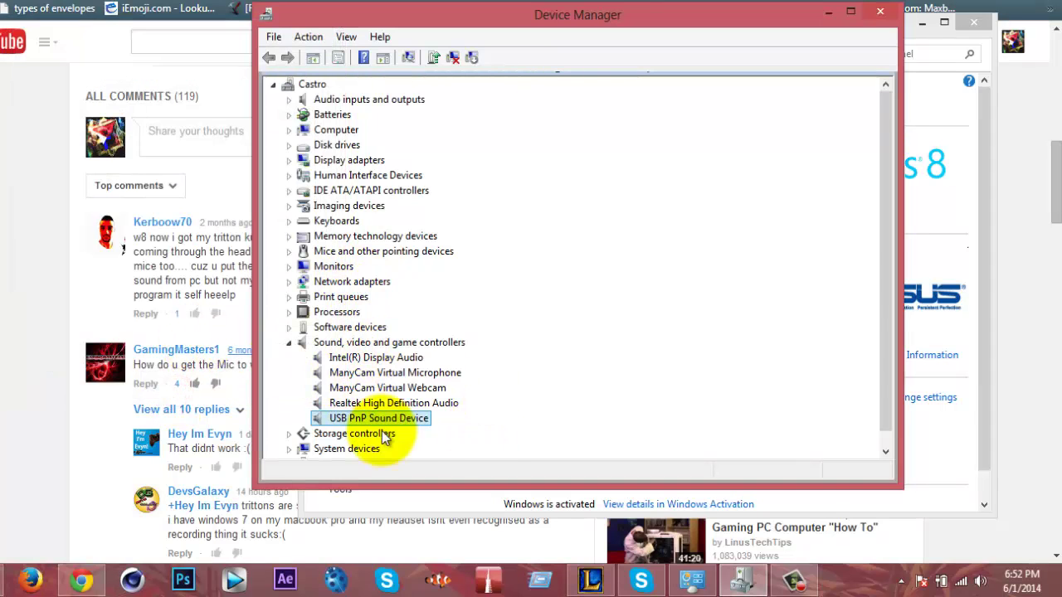
# Collapse the Sound, video and game controllers category and close the Device Manager and System windows.
pyautogui.rightClick(383, 418)
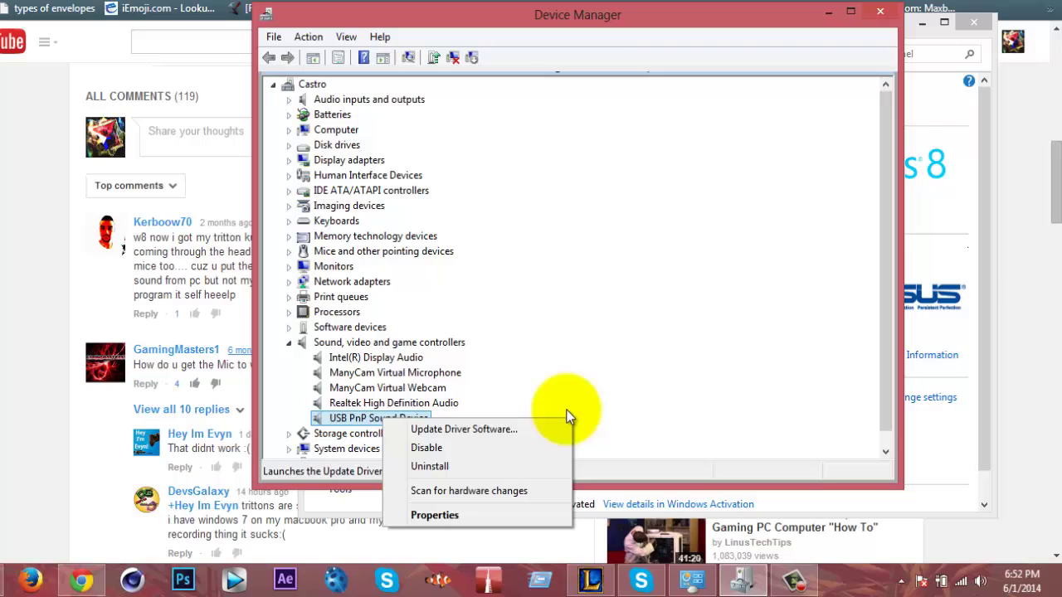
pyautogui.click(294, 346)
pyautogui.moveTo(826, 11); pyautogui.dragTo(750, 15)
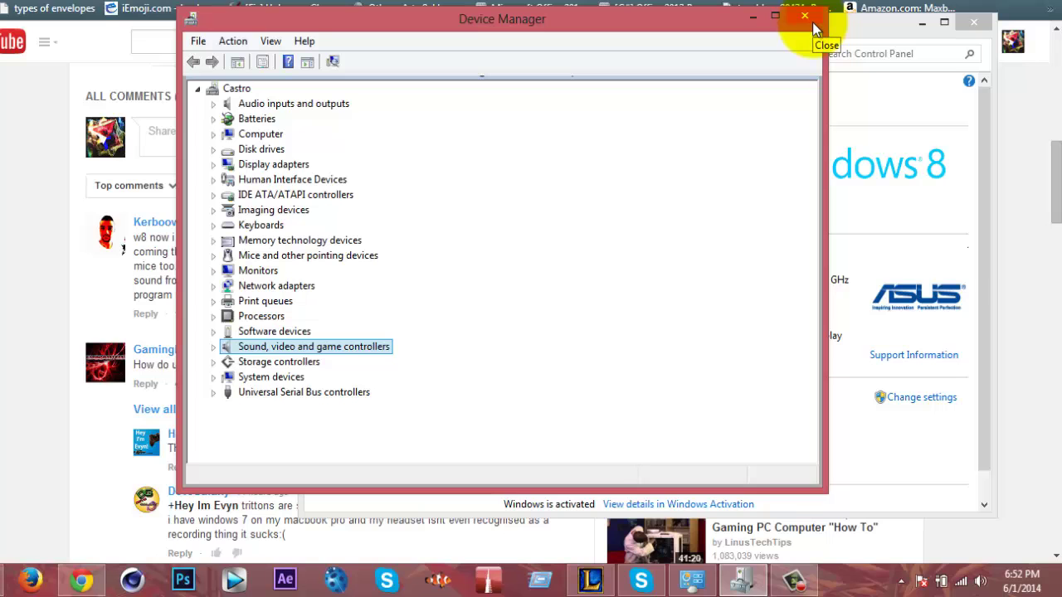
pyautogui.click(805, 18)
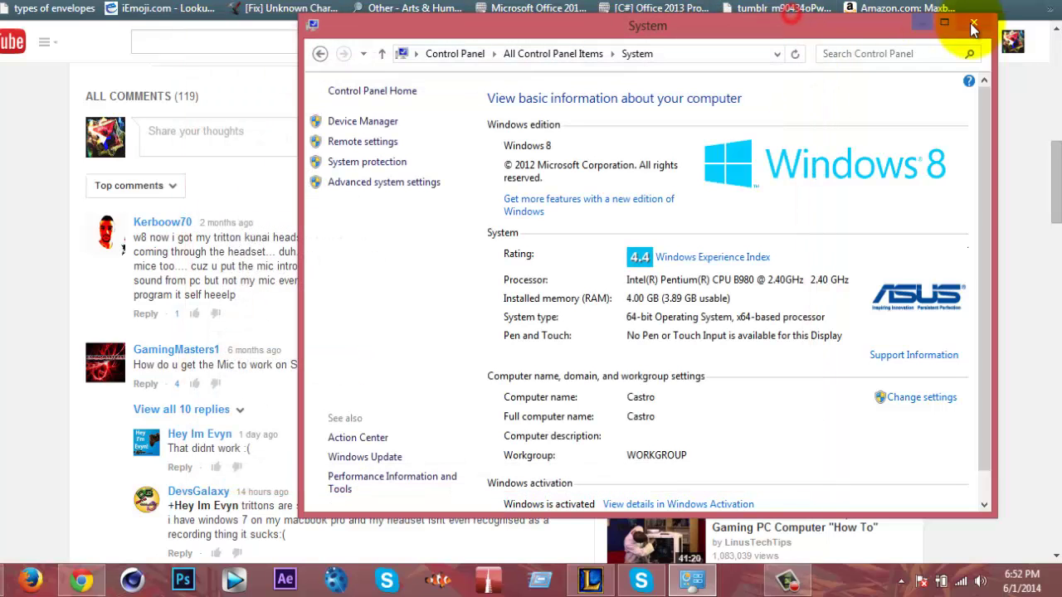
pyautogui.click(972, 22)
# Look over the description and comments of the YouTube video How To Use Tritton Kunai's For PC!
pyautogui.scroll(8, 392, 415)
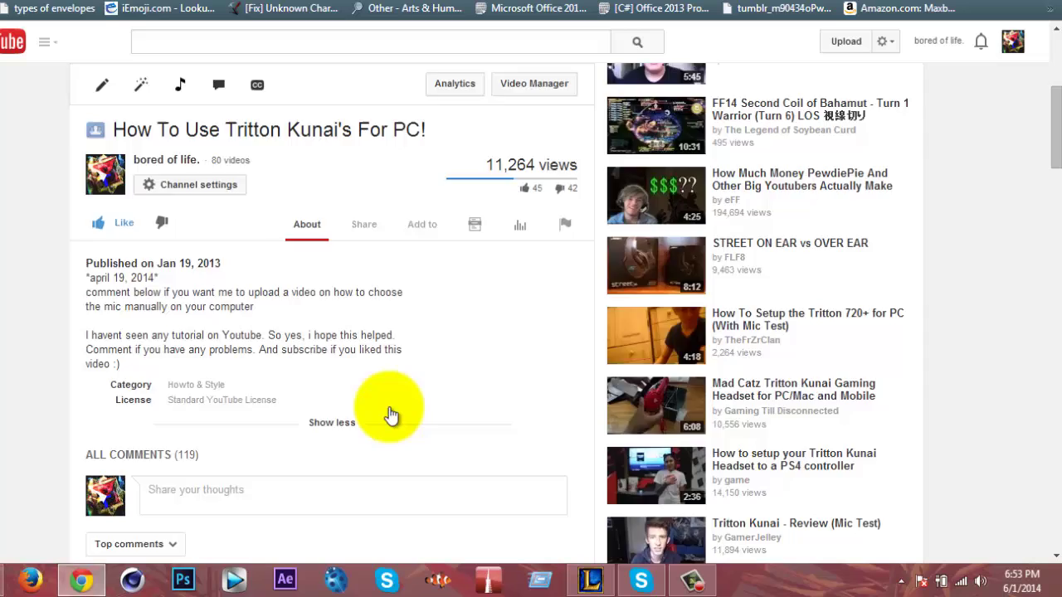
pyautogui.scroll(-5, 320, 278)
pyautogui.scroll(1, 322, 274)
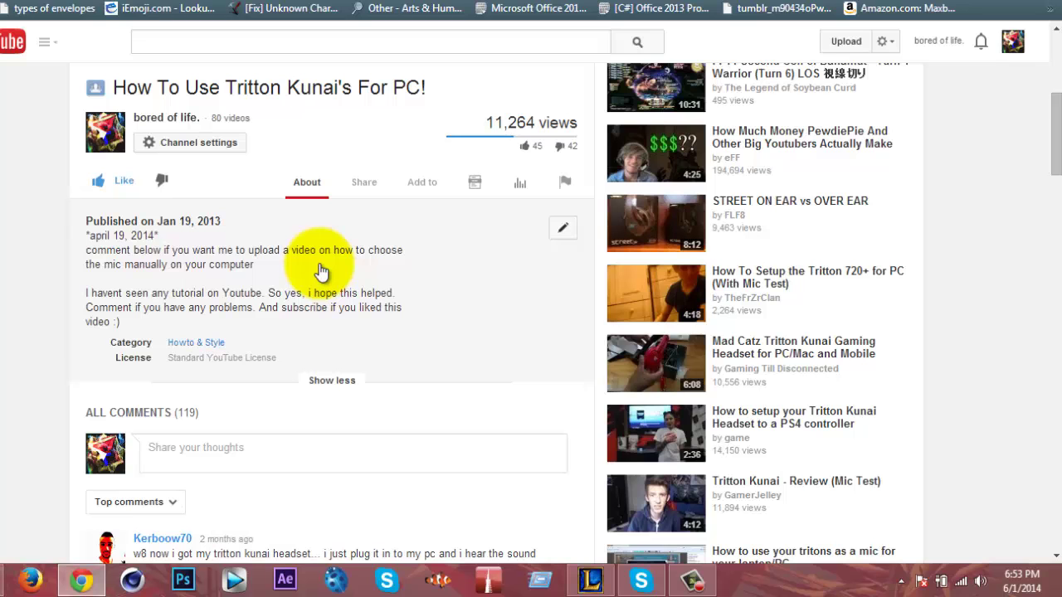
pyautogui.scroll(-6, 322, 272)
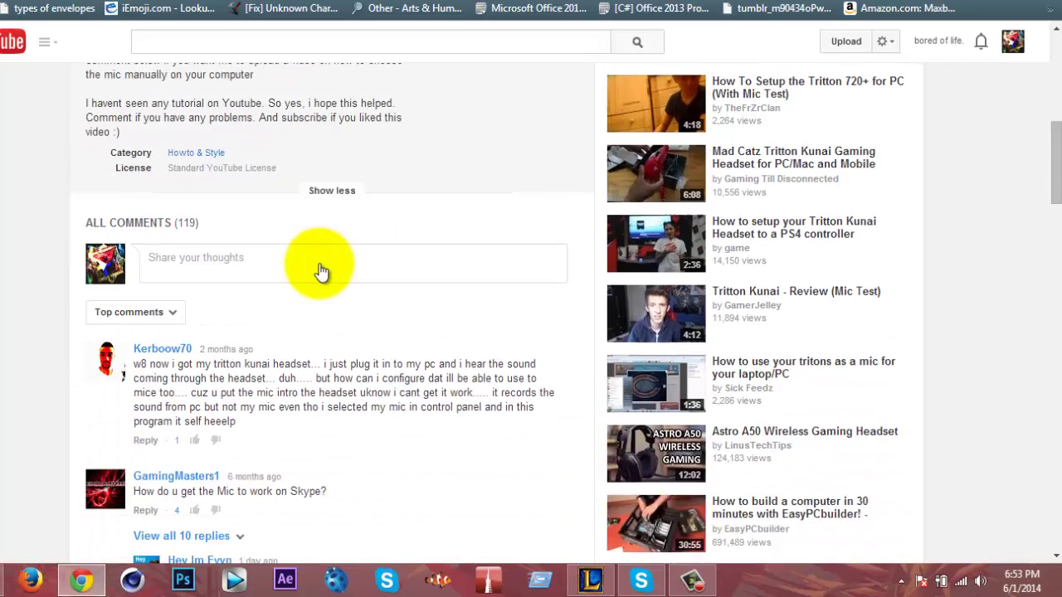
pyautogui.scroll(4, 321, 272)
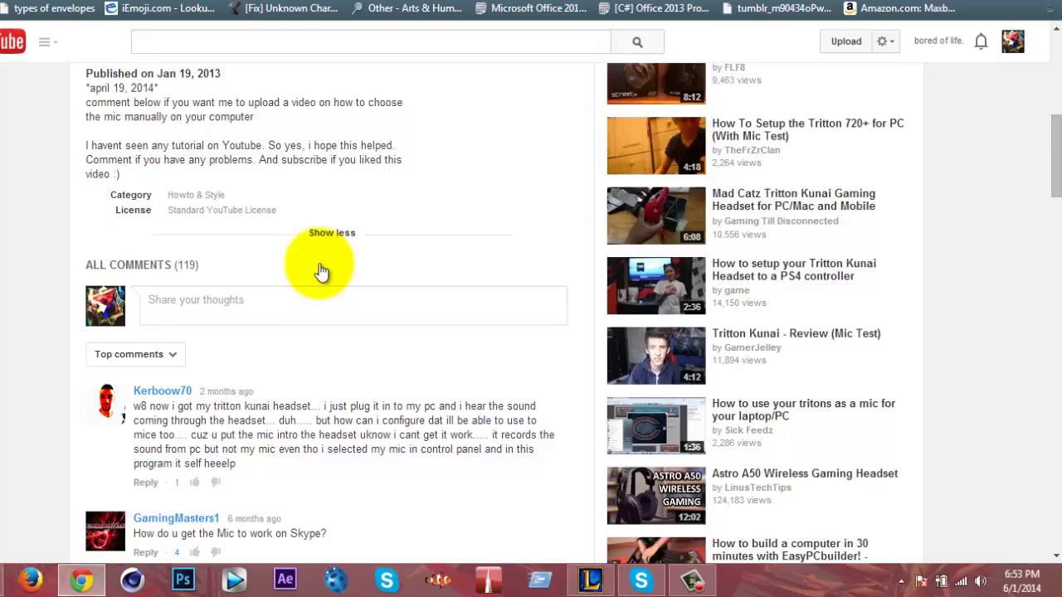
pyautogui.scroll(-4, 322, 272)
pyautogui.scroll(5, 322, 272)
pyautogui.scroll(5, 320, 268)
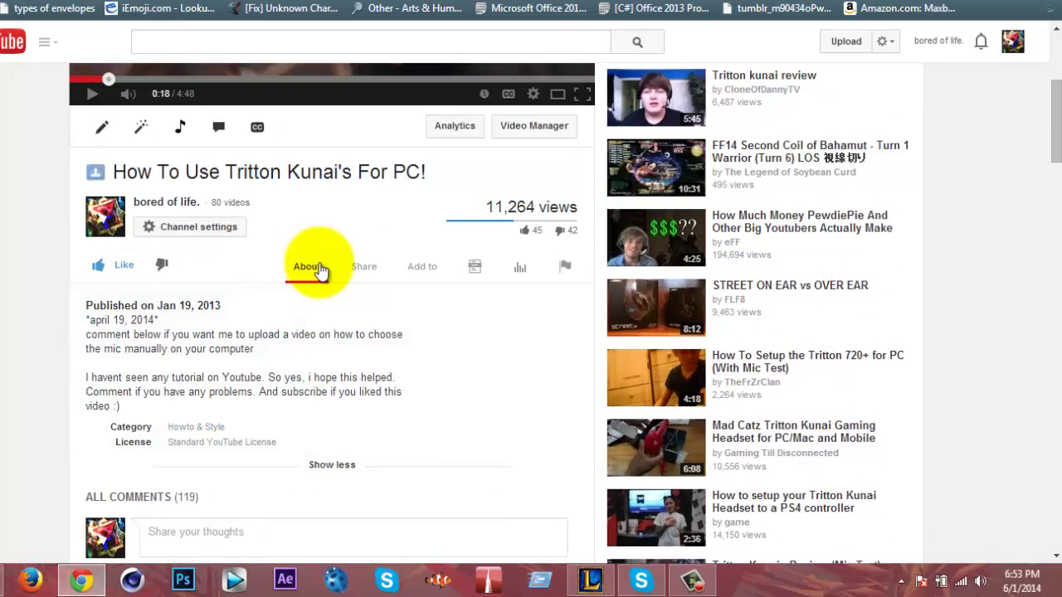
pyautogui.scroll(2, 321, 270)
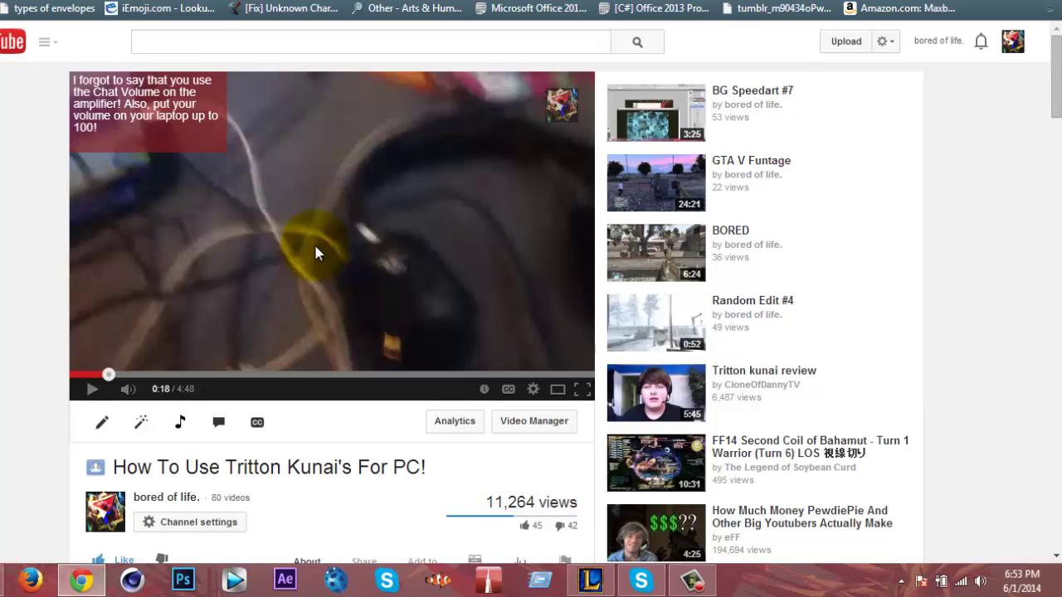
pyautogui.scroll(-1, 315, 249)
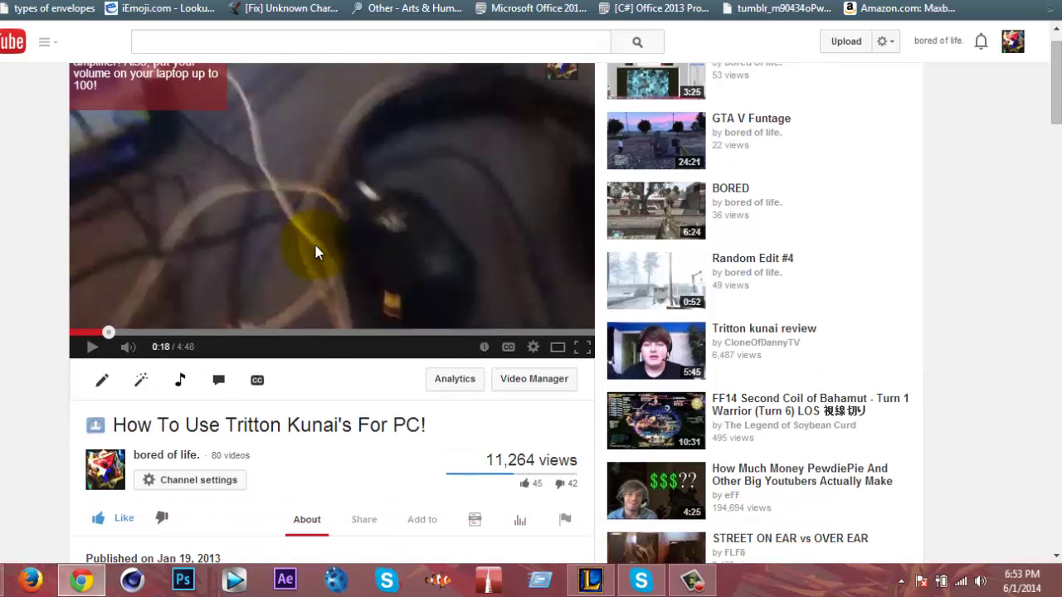
pyautogui.scroll(-5, 316, 244)
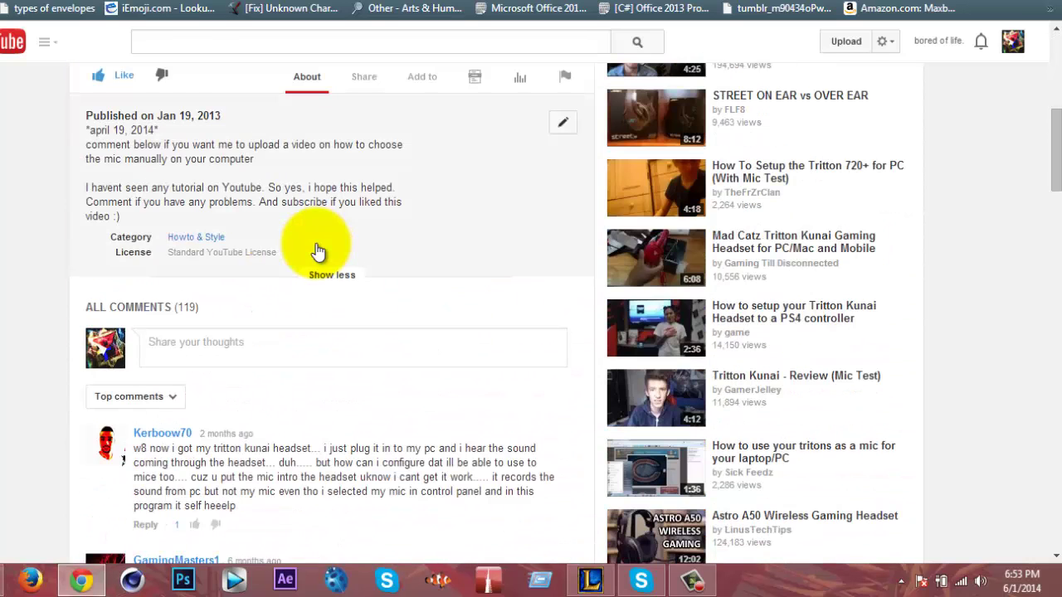
pyautogui.scroll(-3, 316, 245)
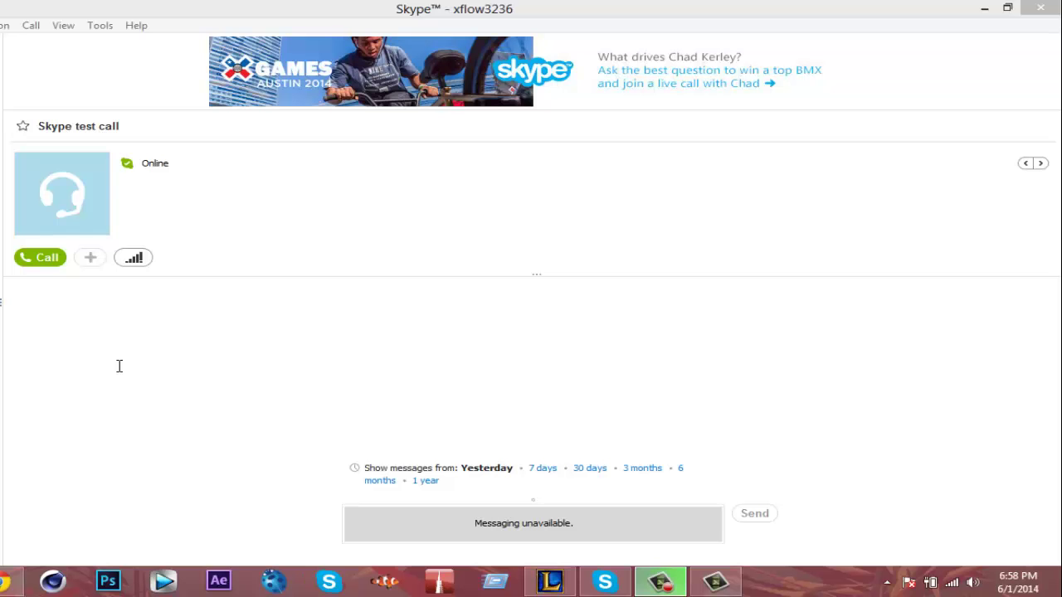
pyautogui.click(119, 366)
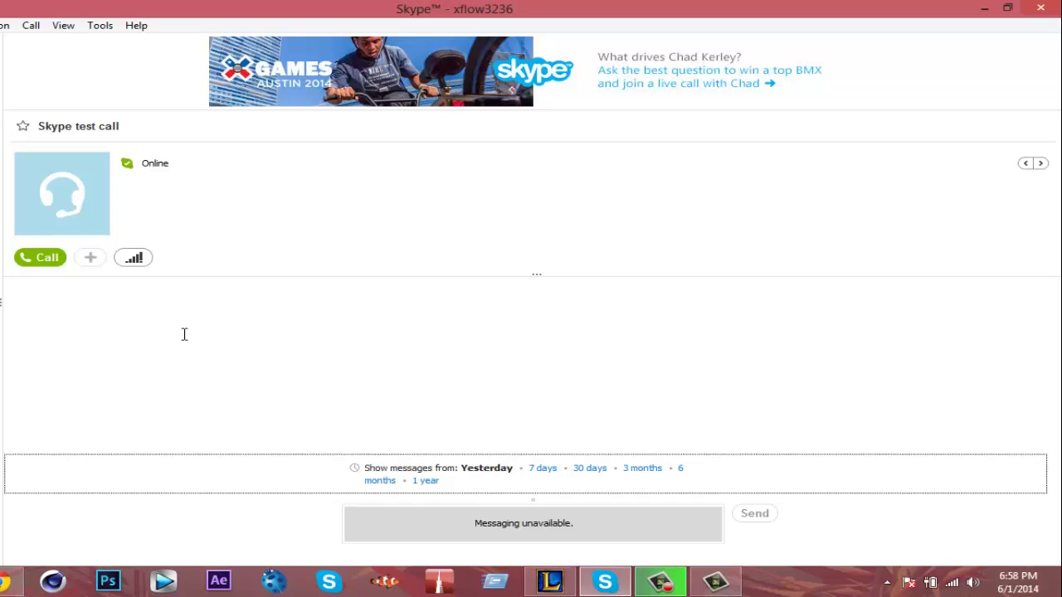
pyautogui.click(52, 262)
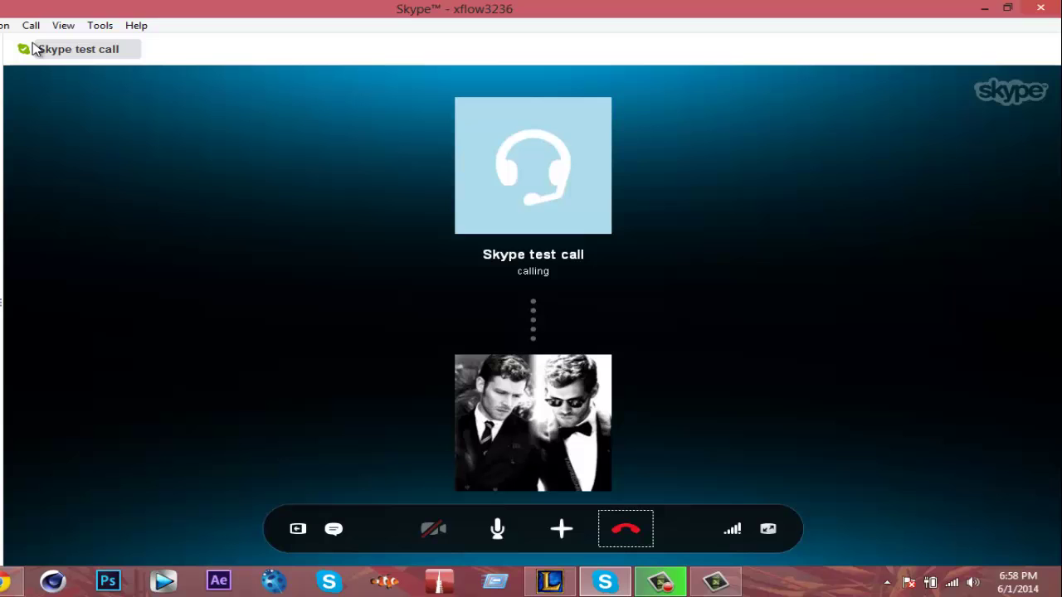
pyautogui.click(637, 531)
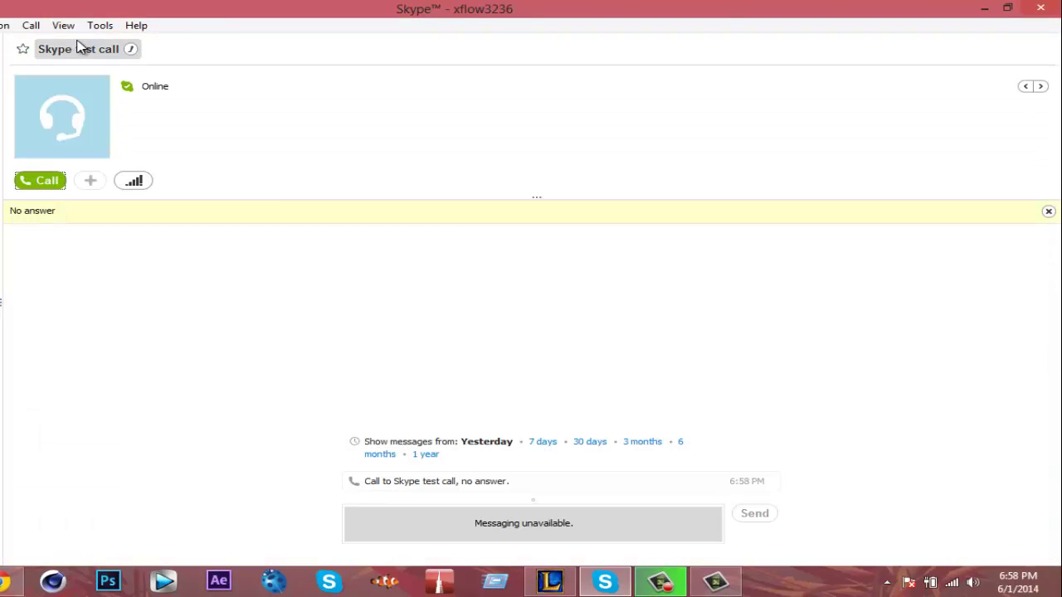
# Open Skype's audio settings.
pyautogui.click(33, 26)
pyautogui.click(65, 23)
pyautogui.click(25, 31)
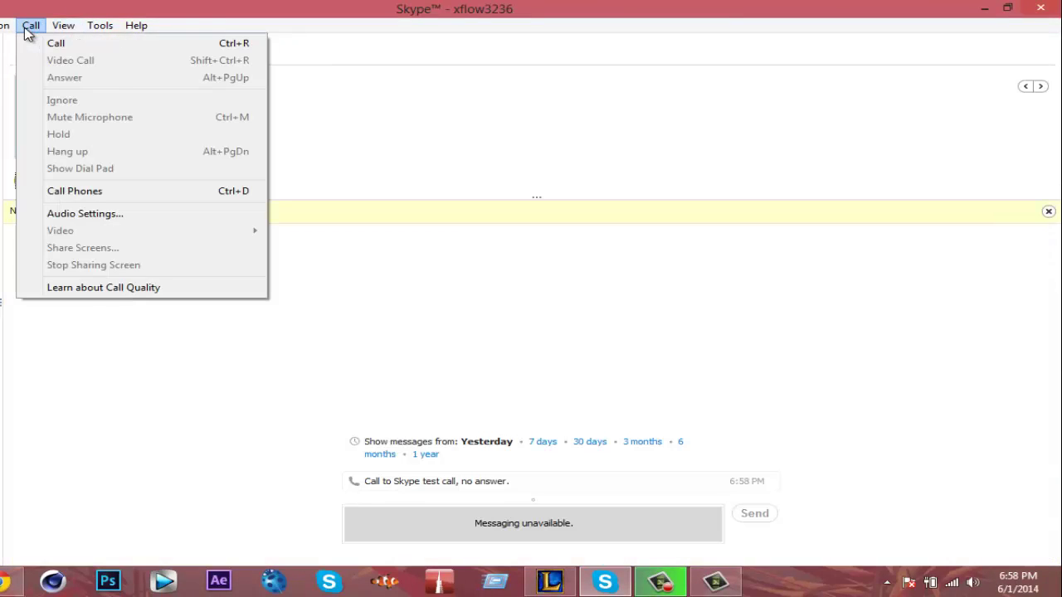
pyautogui.click(25, 30)
pyautogui.click(32, 26)
pyautogui.click(149, 217)
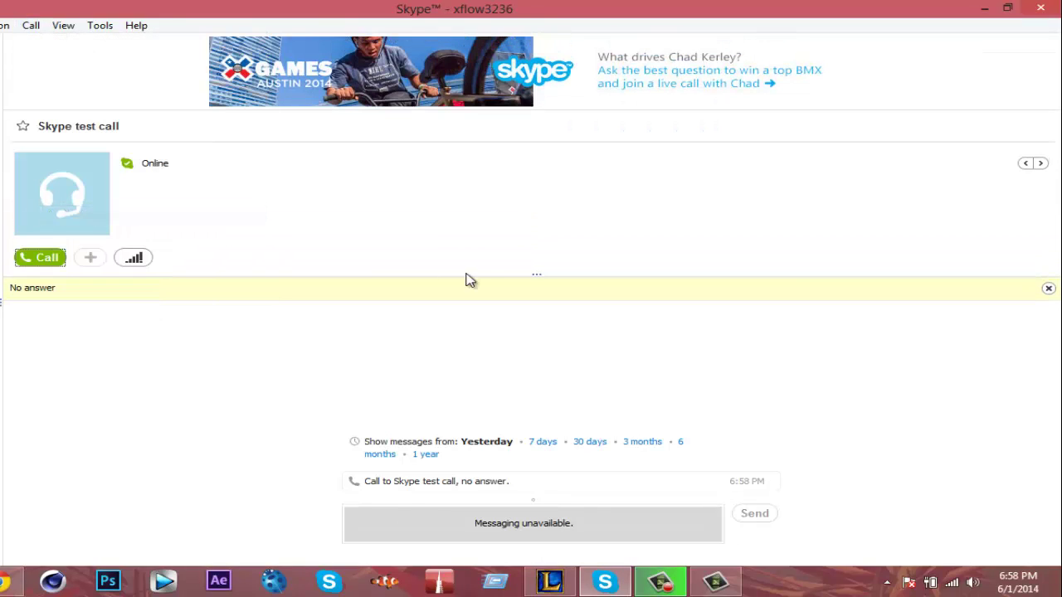
# Check the microphone and speaker device choices, keeping the 2- USB PnP Sound Device for both.
pyautogui.click(565, 125)
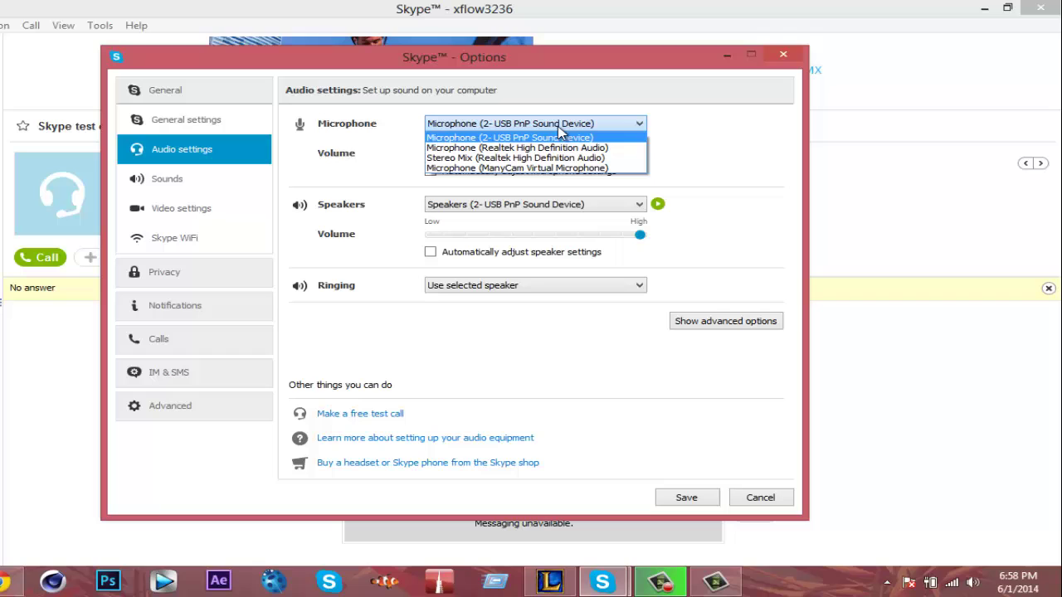
pyautogui.click(725, 148)
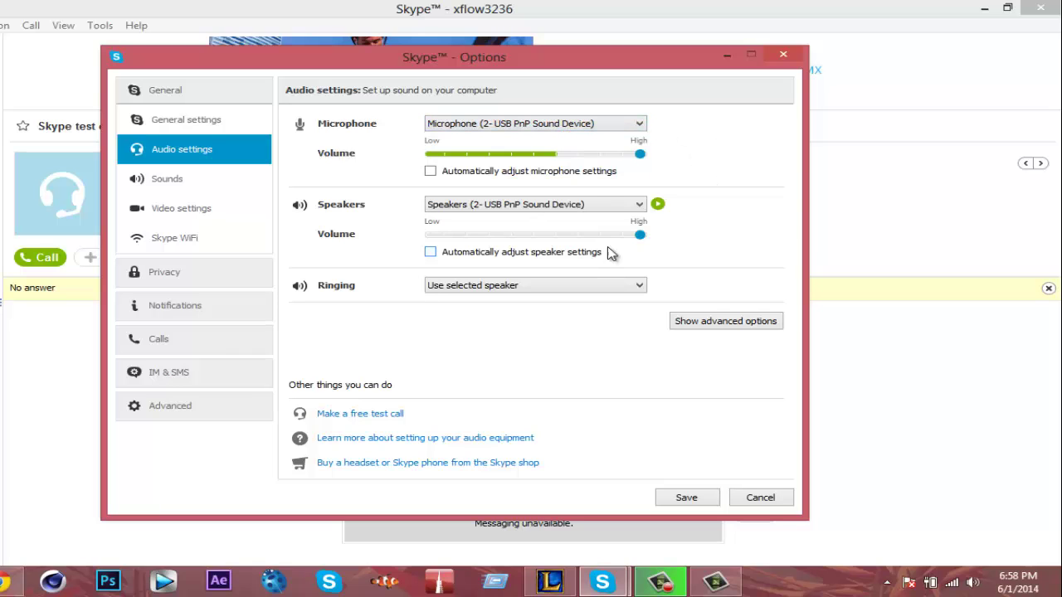
pyautogui.click(576, 205)
pyautogui.click(697, 234)
pyautogui.click(578, 126)
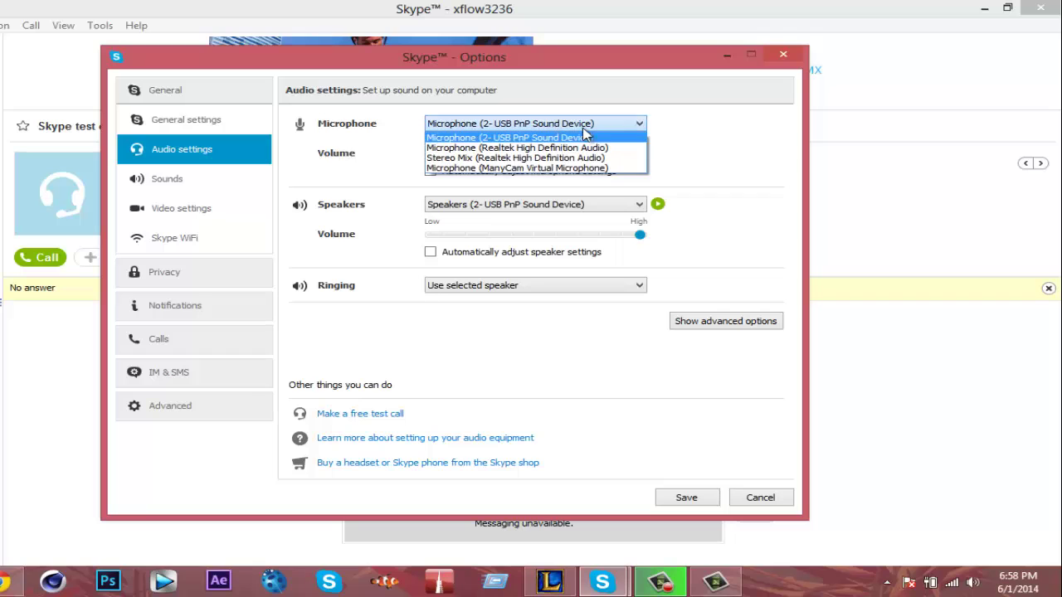
pyautogui.click(785, 210)
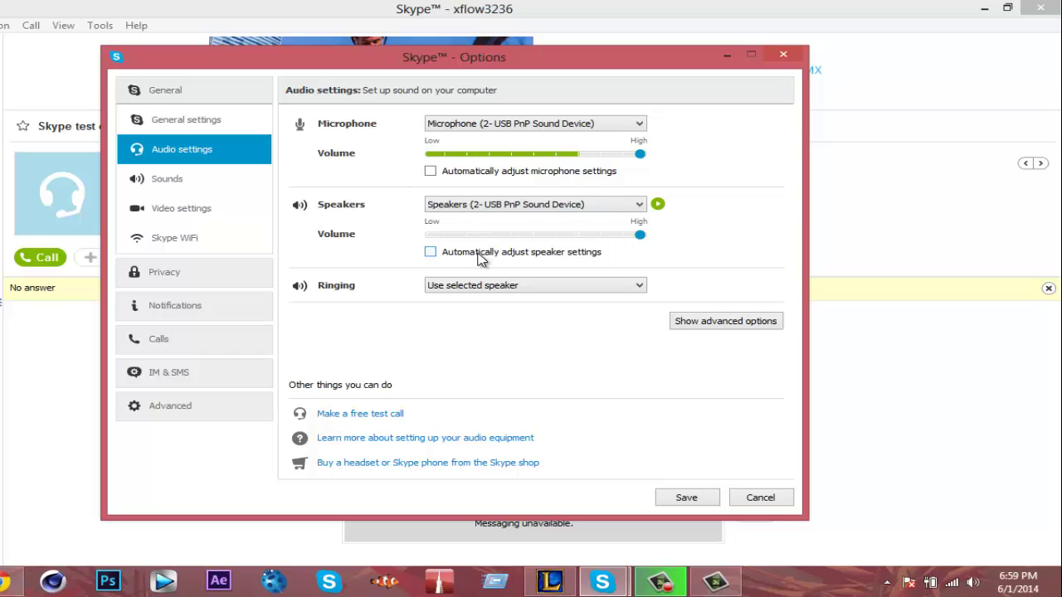
pyautogui.click(608, 126)
pyautogui.click(725, 134)
pyautogui.click(603, 125)
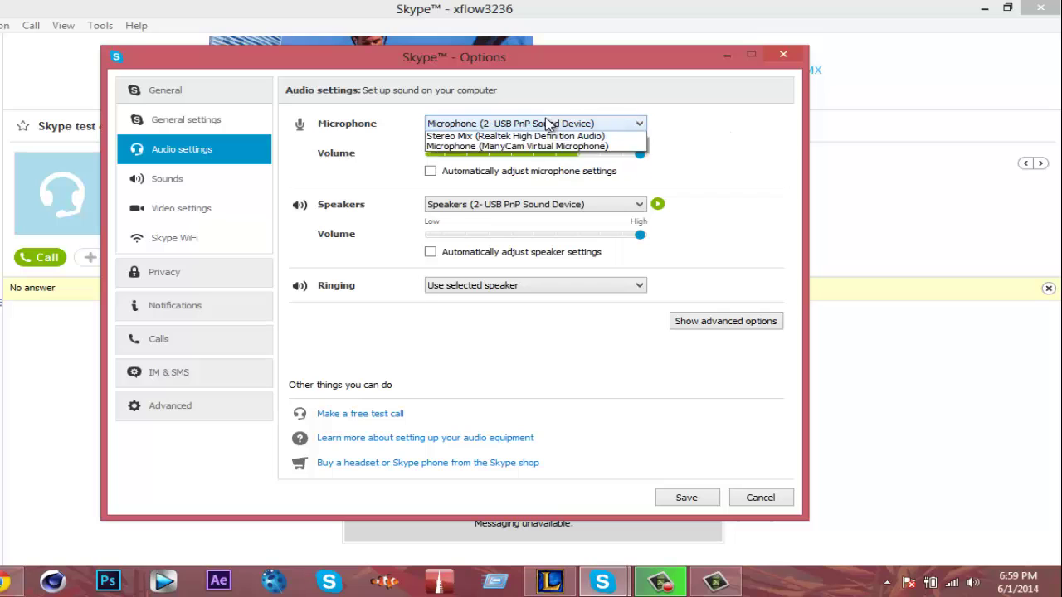
pyautogui.click(605, 125)
pyautogui.click(602, 129)
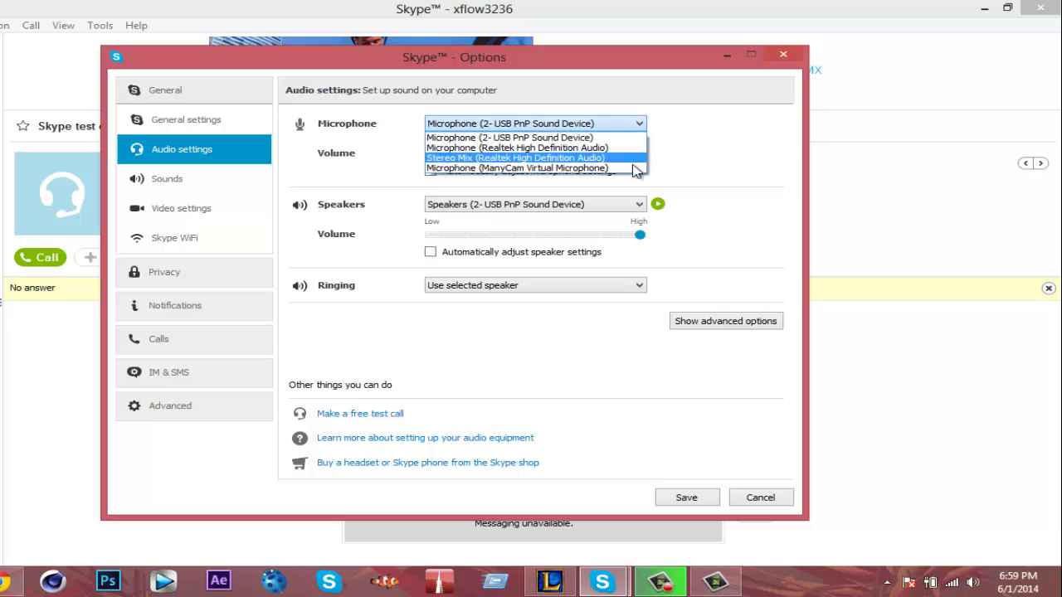
pyautogui.click(614, 209)
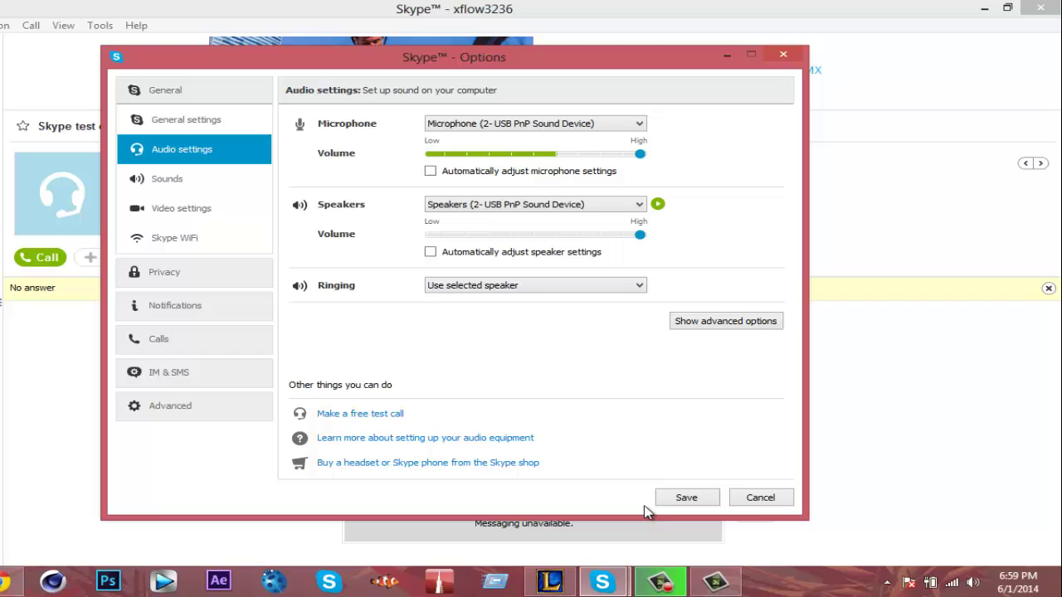
# Check the ringing device choices, keep Use selected speaker, and save the audio settings.
pyautogui.click(539, 289)
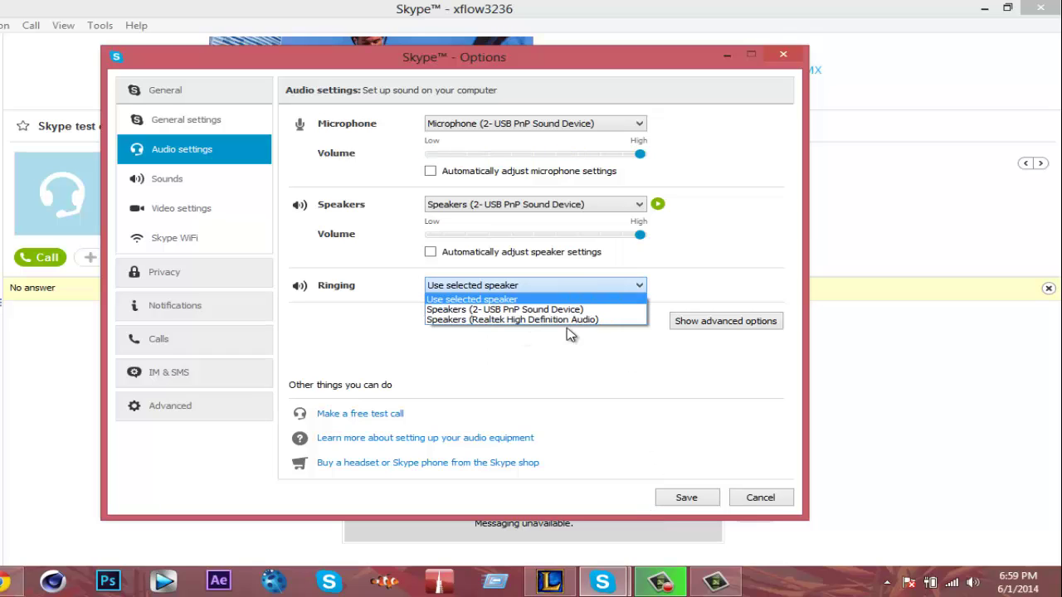
pyautogui.click(557, 380)
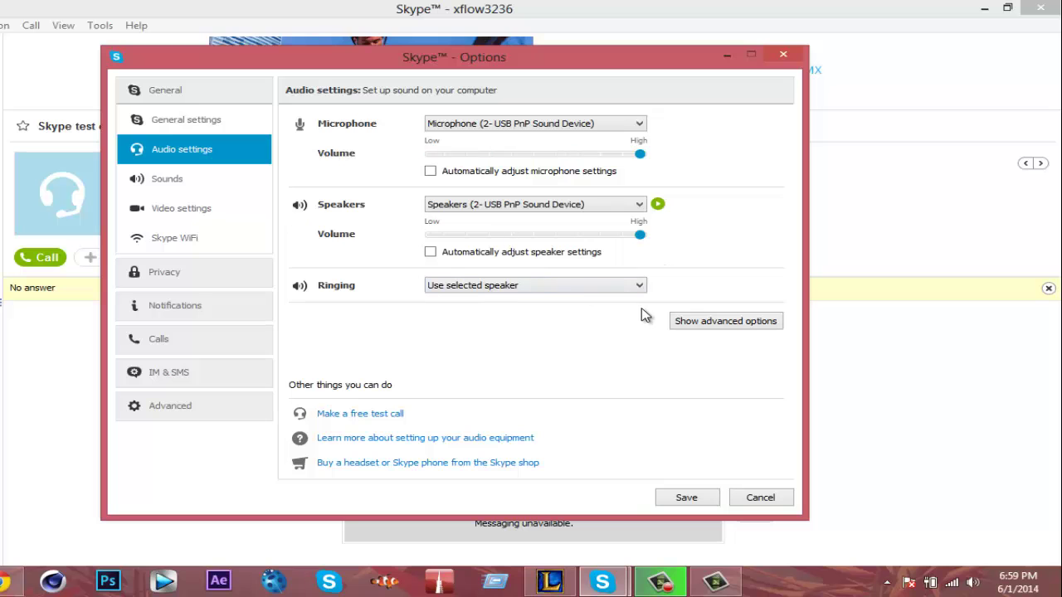
pyautogui.click(710, 502)
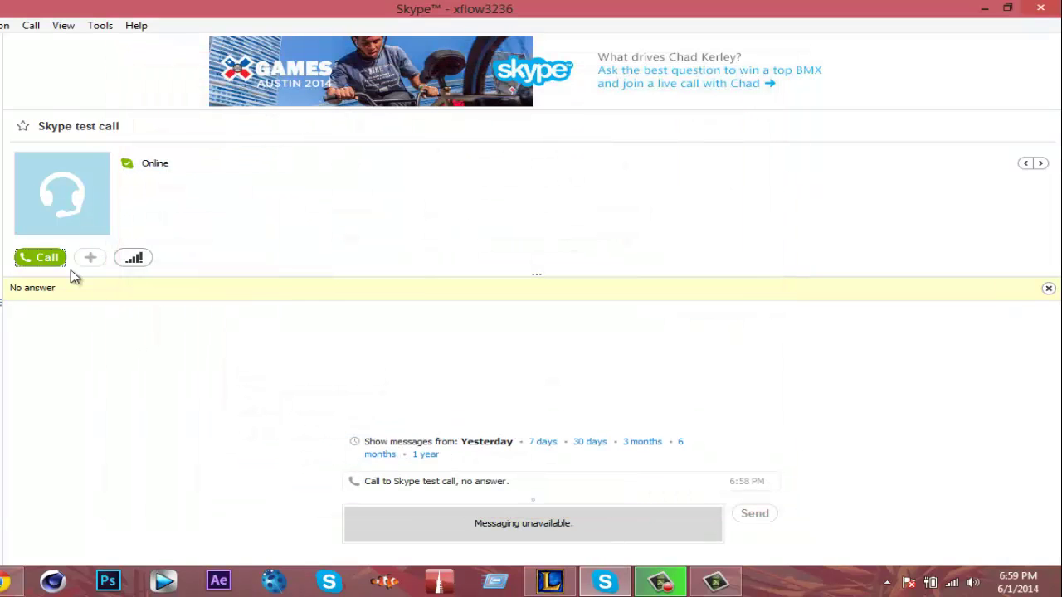
# Make a Skype test call to try the headset microphone, end it, and dismiss the call quality feedback without rating.
pyautogui.click(38, 257)
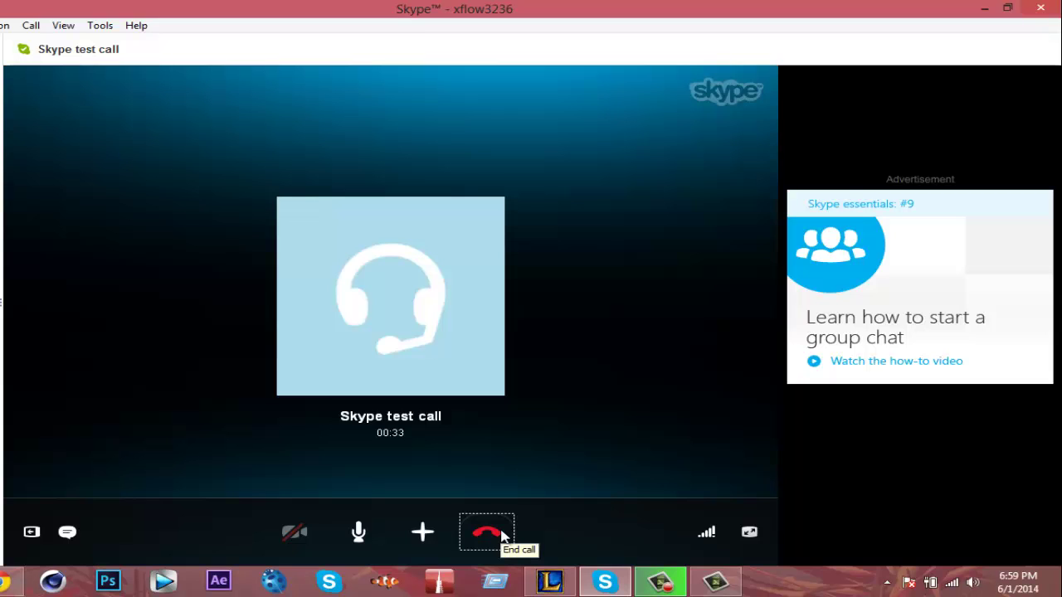
pyautogui.click(502, 536)
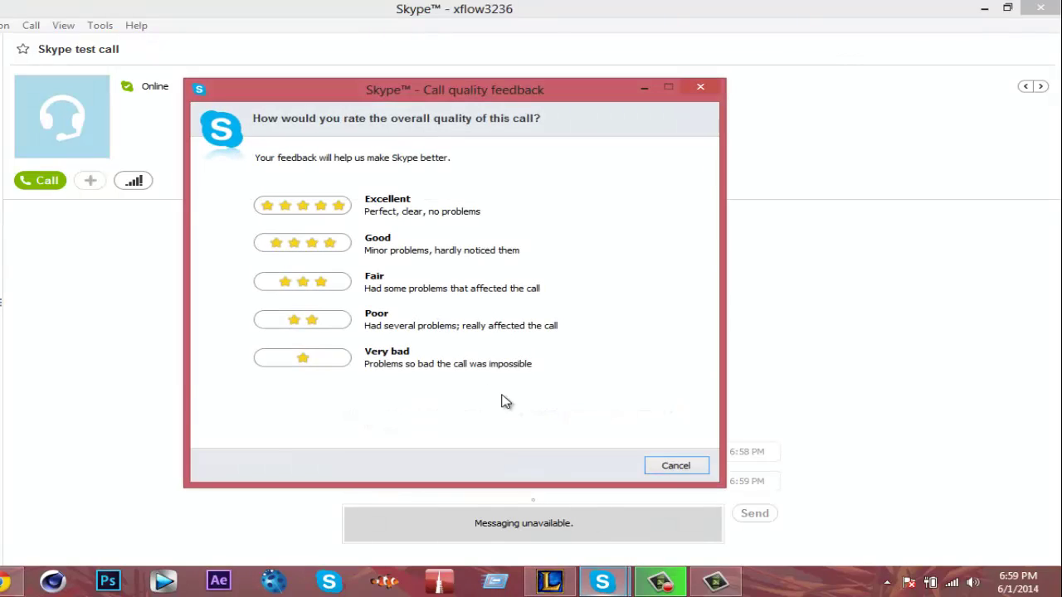
pyautogui.click(675, 465)
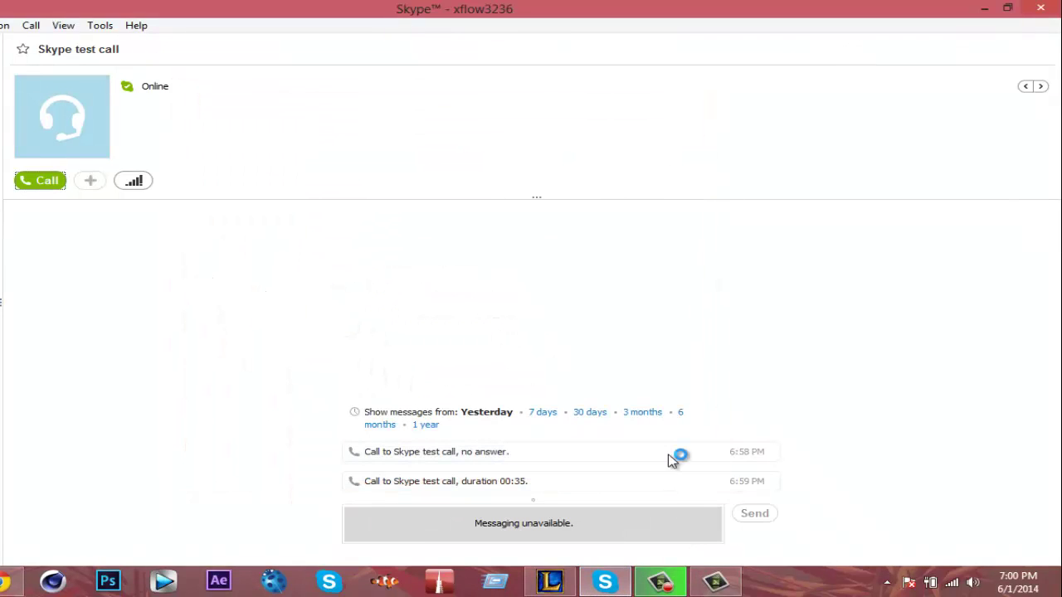